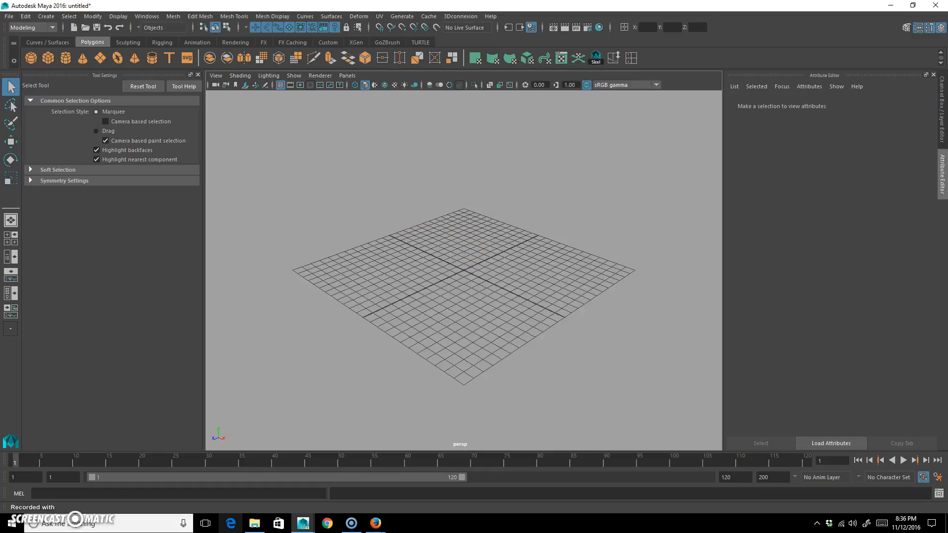
Import the kid_highPoly.obj model from the Desktop into the scene
click(8, 17)
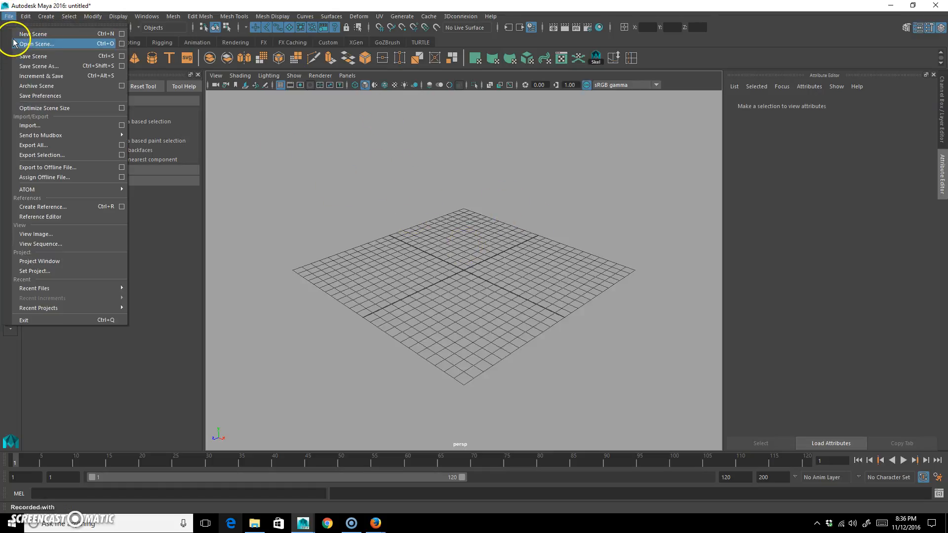
click(58, 126)
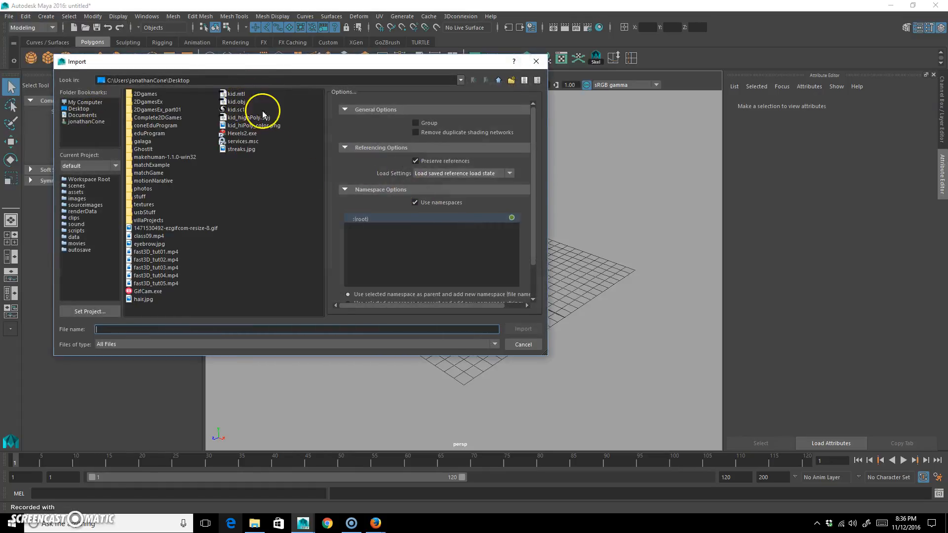
click(259, 117)
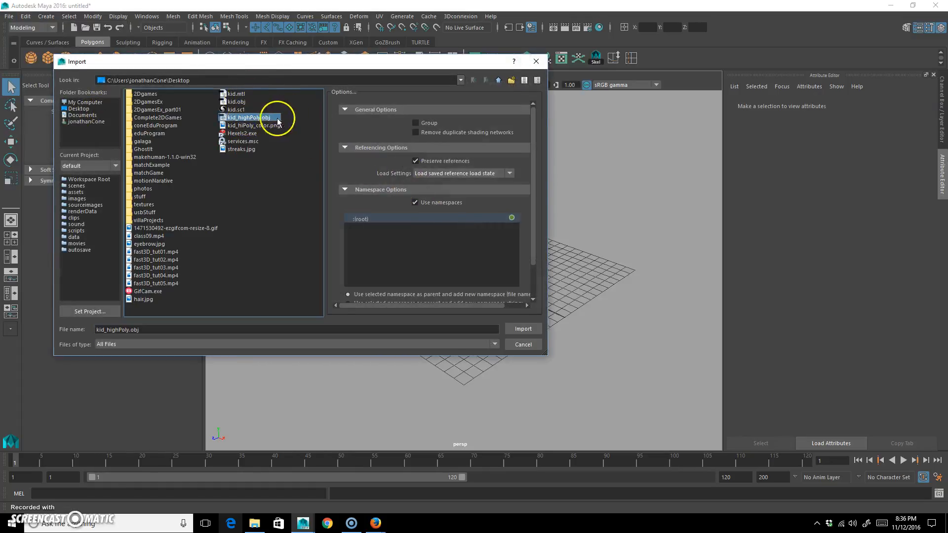
click(524, 328)
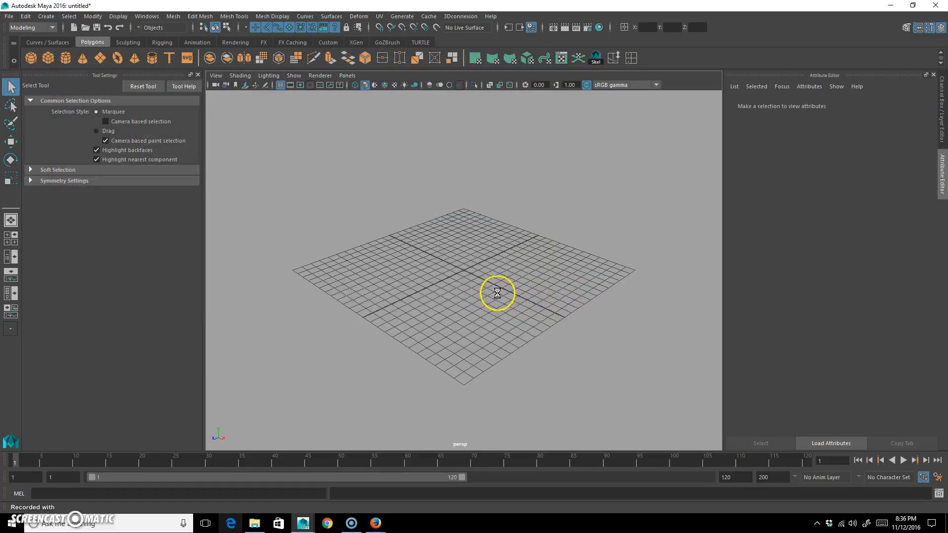
Select the imported kid mesh and make it the live surface
alt+drag(430, 206, 492, 269)
scroll(562, 229, up, 5)
scroll(497, 328, up, 3)
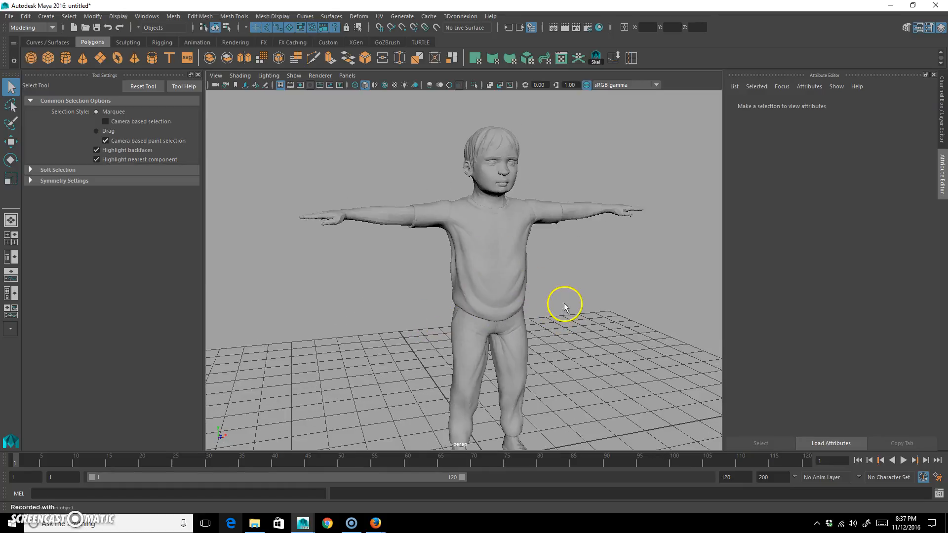
alt+drag(585, 304, 563, 303)
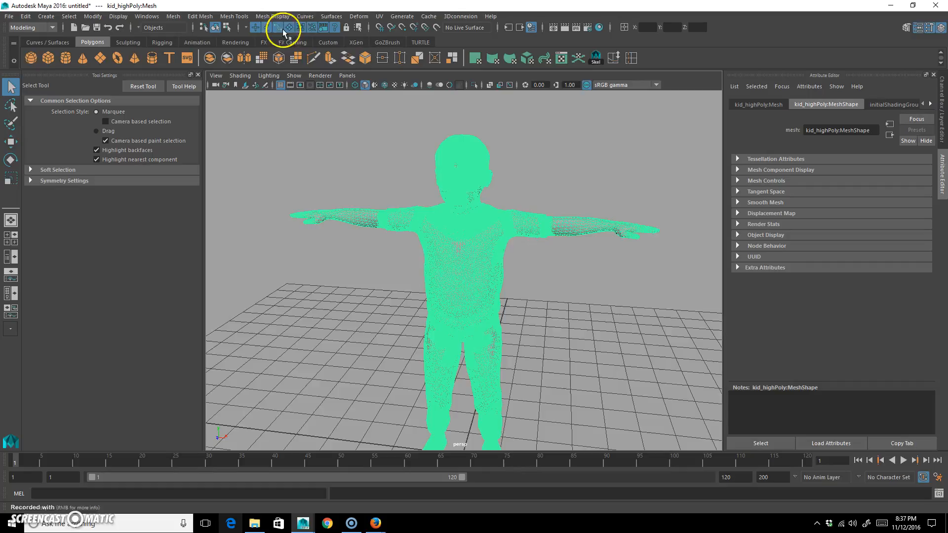
click(437, 29)
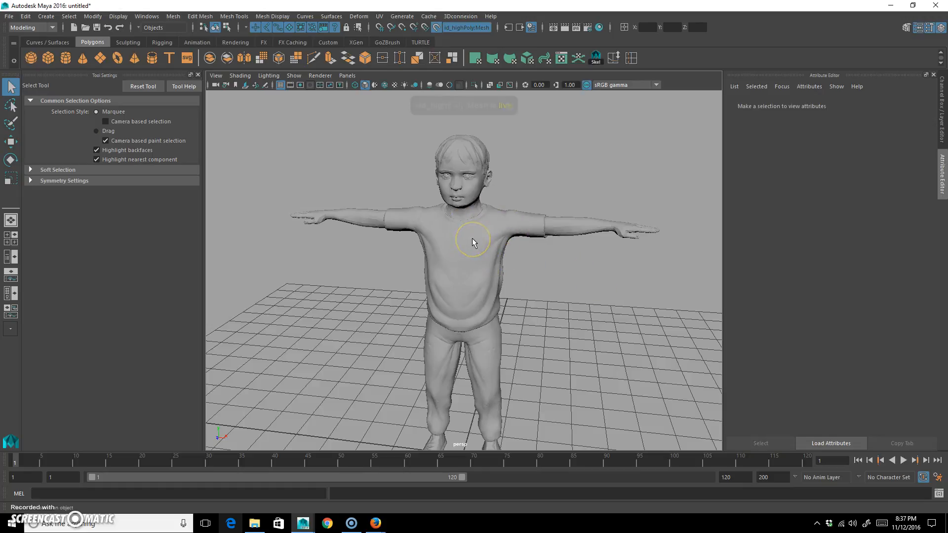
Show the Modeling Toolkit and set its symmetry to World X
click(906, 28)
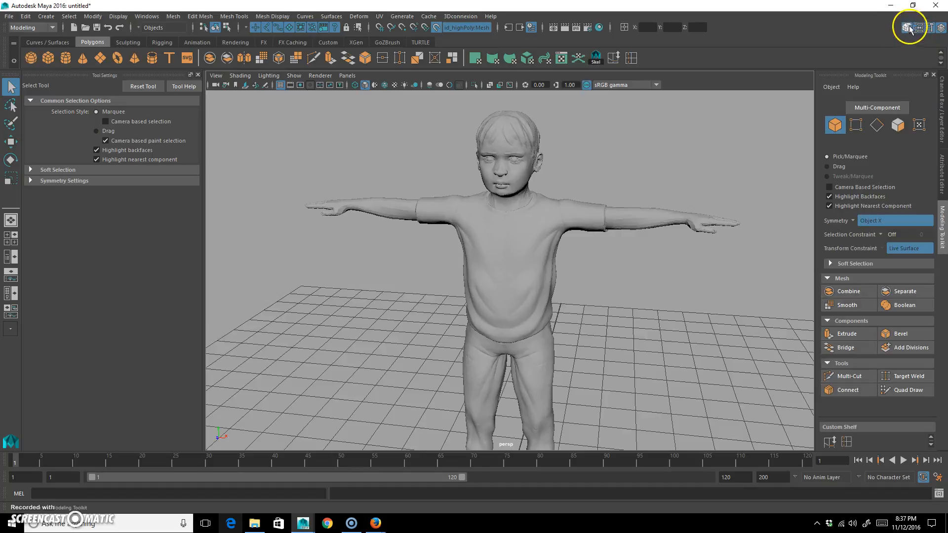
click(884, 220)
click(884, 233)
click(857, 223)
click(896, 266)
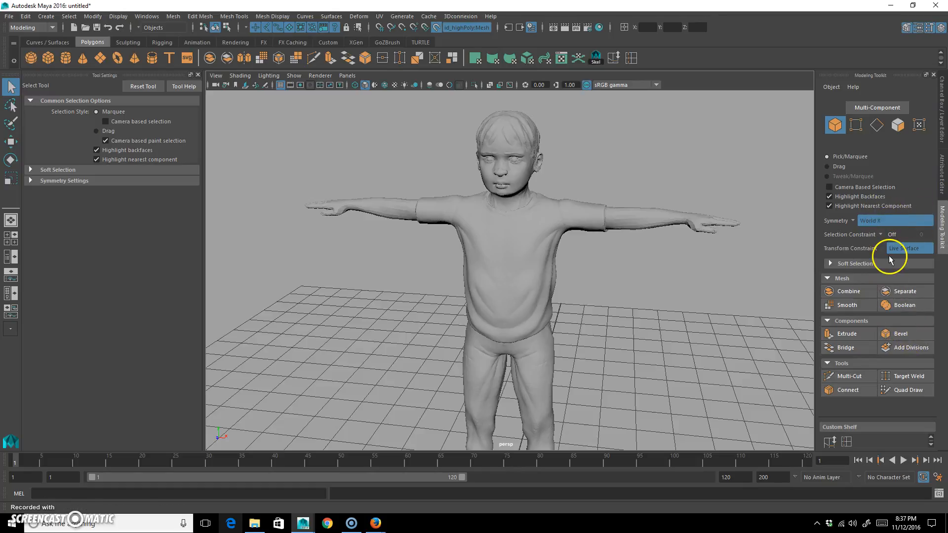
Start Quad Draw and draw the first quad on the chest, just below the shirt collar beside the centre line
click(911, 392)
scroll(516, 235, up, 5)
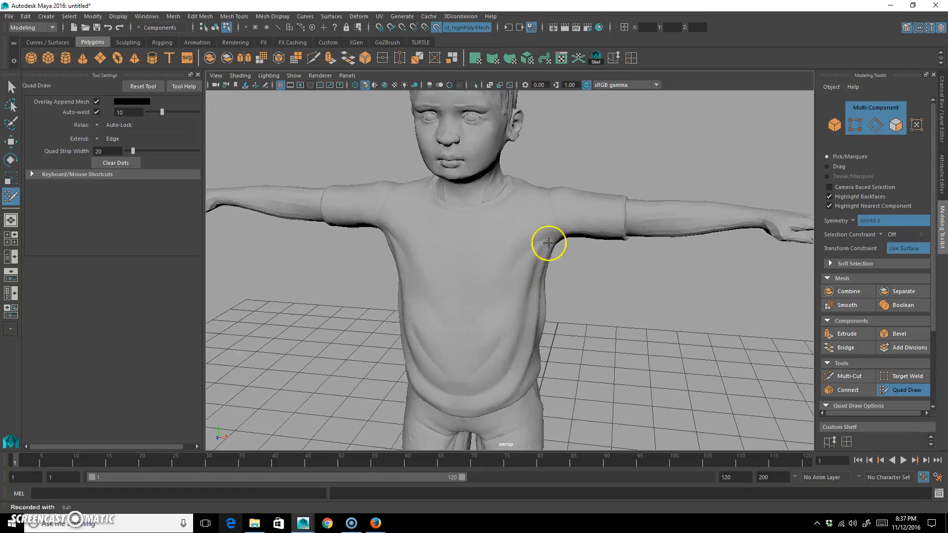
scroll(547, 257, up, 3)
alt+middle_drag(523, 258, 527, 291)
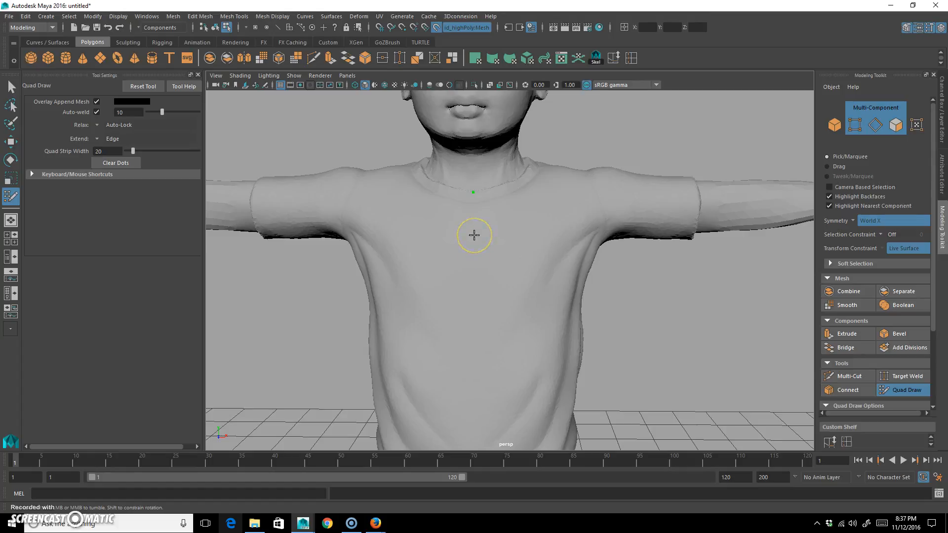
click(535, 222)
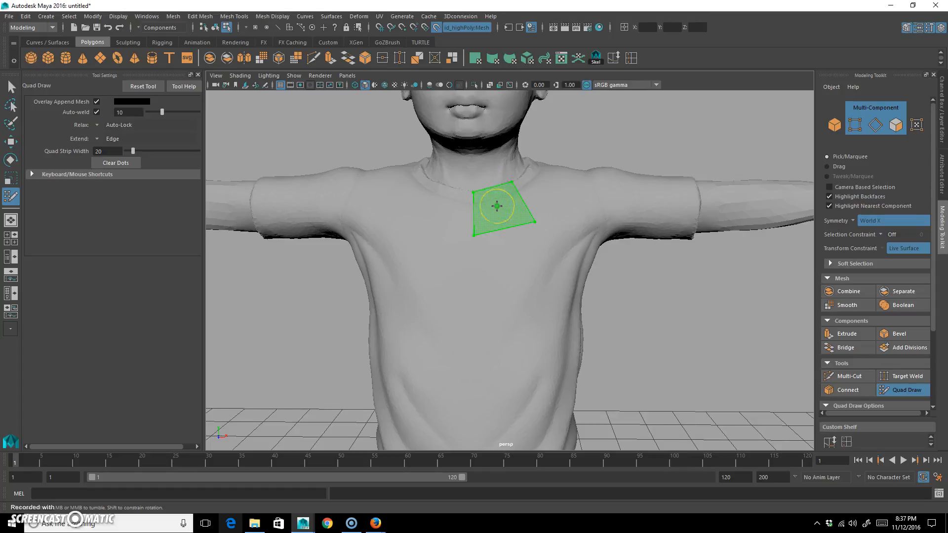
shift+click(504, 204)
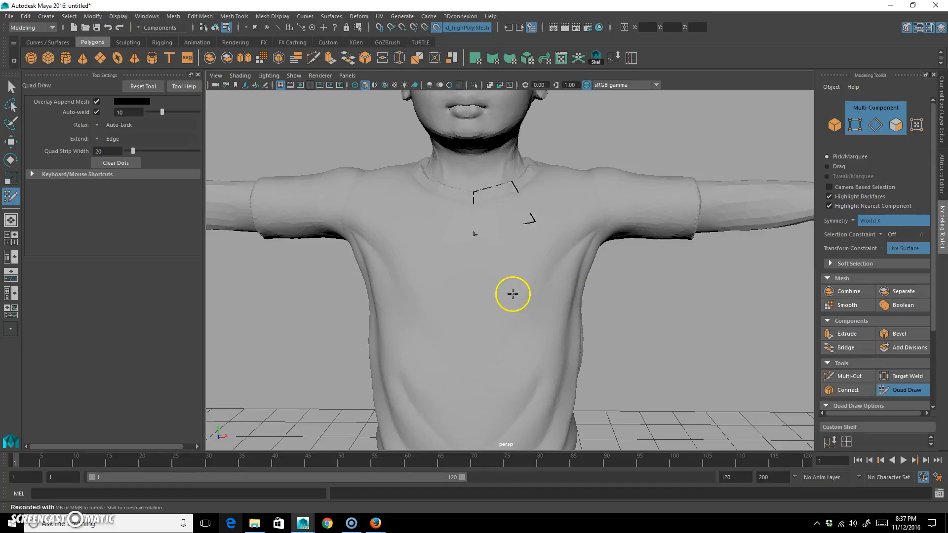
Extend the quad strip with three more quads from the upper chest down the front centre to the belly
alt+drag(604, 254, 584, 261)
alt+middle_drag(584, 261, 591, 241)
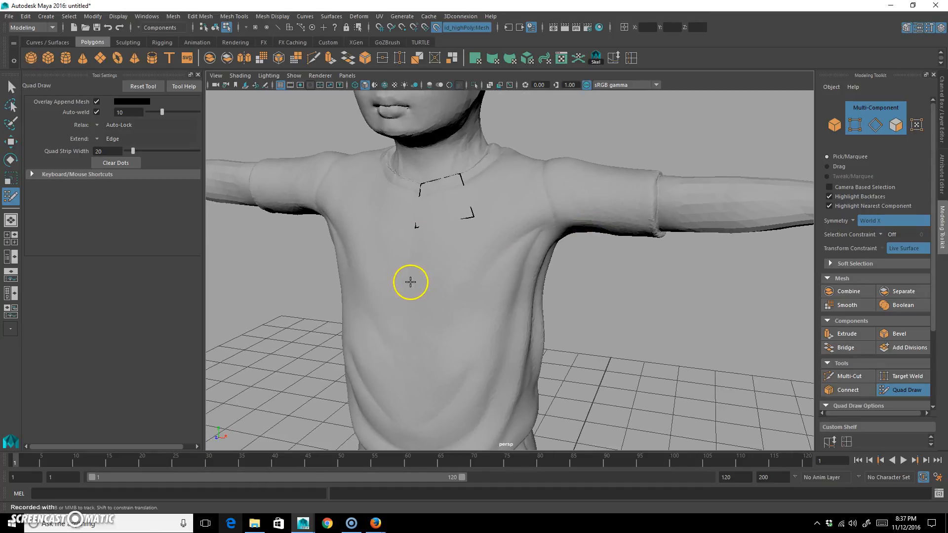
click(477, 274)
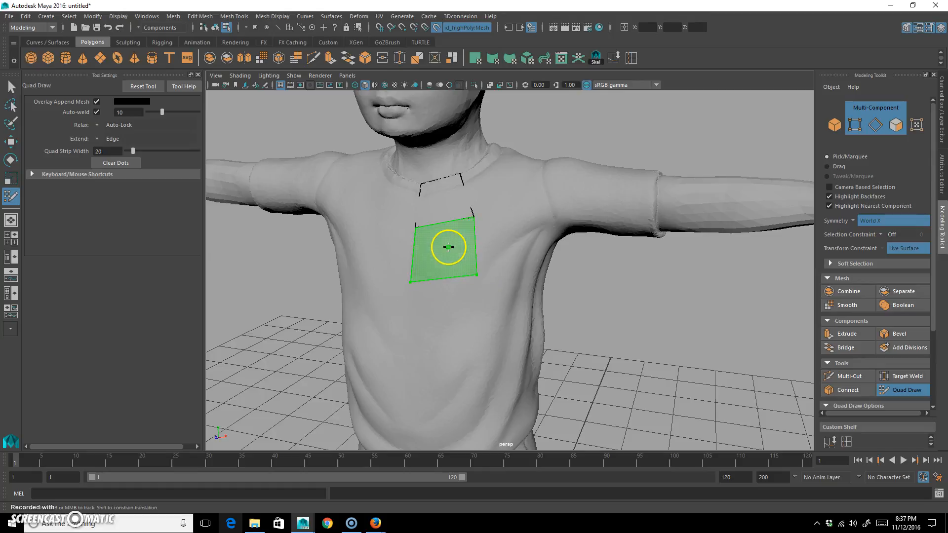
shift+click(448, 247)
alt+drag(550, 302, 476, 266)
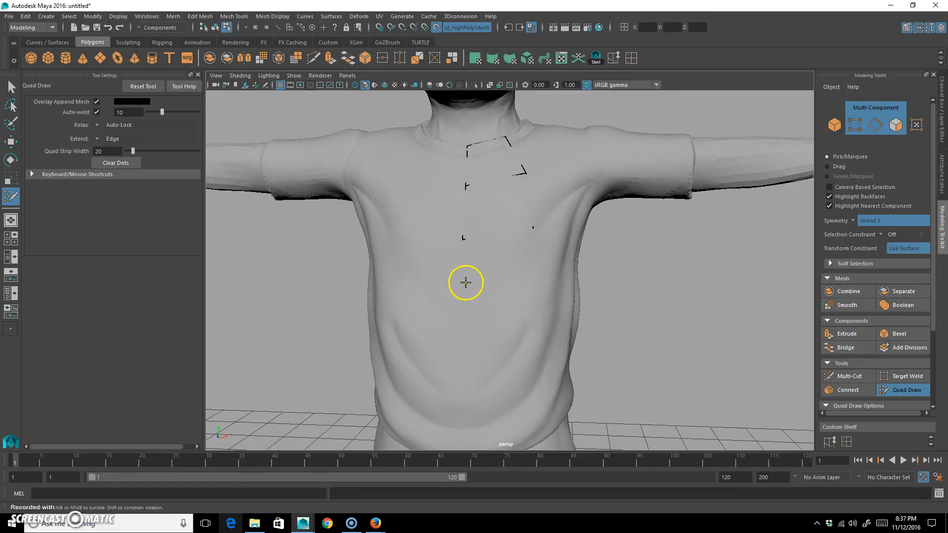
alt+middle_drag(550, 328, 515, 278)
click(479, 275)
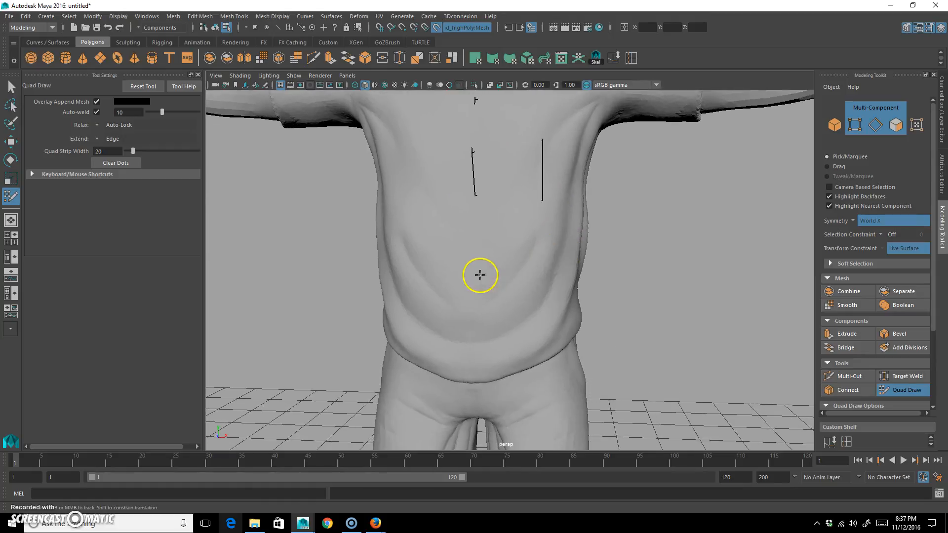
click(540, 271)
shift+click(521, 249)
Add two more quads beneath the front strip, reaching the shirt's lower hem
click(483, 341)
shift+click(518, 310)
mouse_move(565, 363)
alt+mouse_down()
mouse_move(565, 311)
mouse_move(567, 352)
alt+mouse_up()
alt+middle_drag(567, 357, 570, 339)
click(486, 297)
click(546, 281)
shift+click(517, 267)
Branch two quads off the lower front strip around the character's left side at the waist
alt+drag(618, 307, 486, 302)
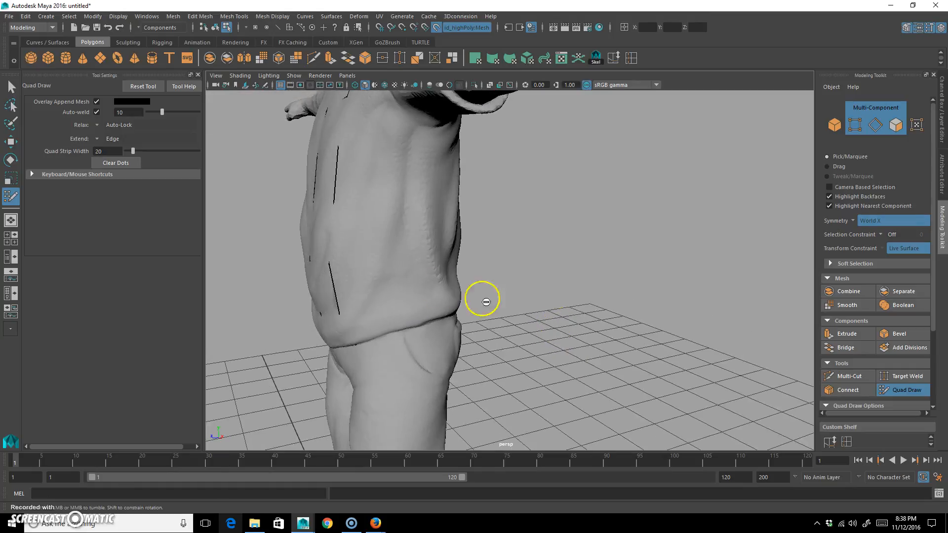
click(376, 257)
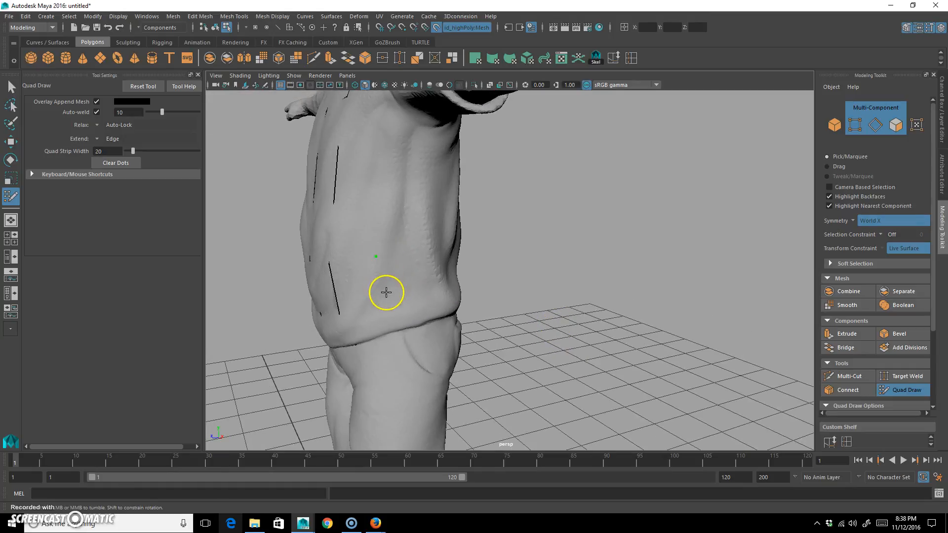
shift+click(355, 286)
alt+drag(427, 254, 372, 249)
click(375, 249)
click(387, 281)
shift+click(359, 272)
Continue the waist strip with two quads across the lower back to the spine
mouse_move(496, 271)
alt+mouse_down()
mouse_move(451, 269)
mouse_move(484, 207)
alt+mouse_up()
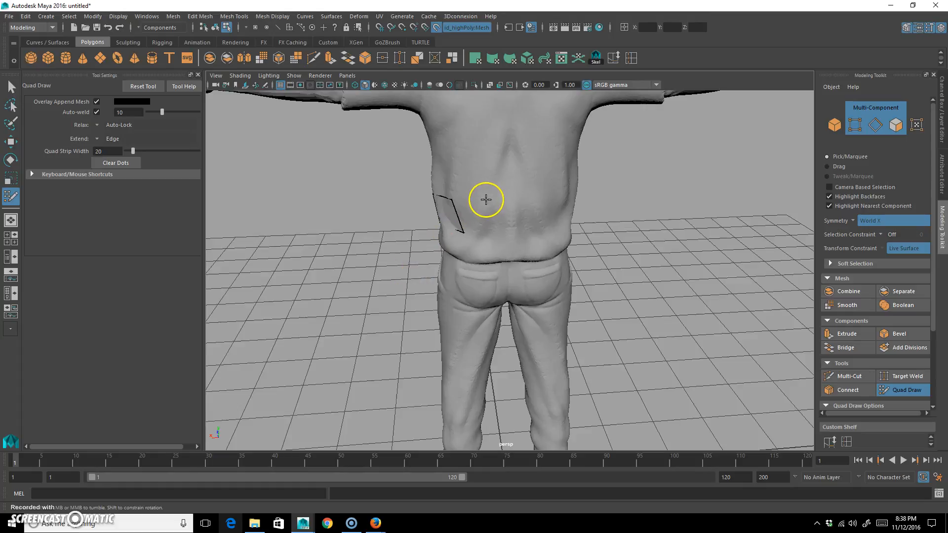
click(487, 230)
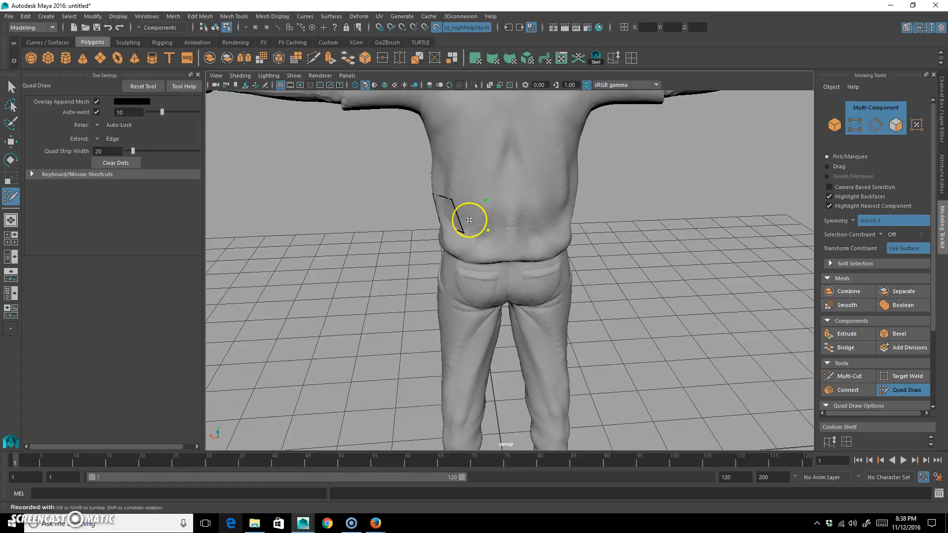
click(511, 200)
click(500, 212)
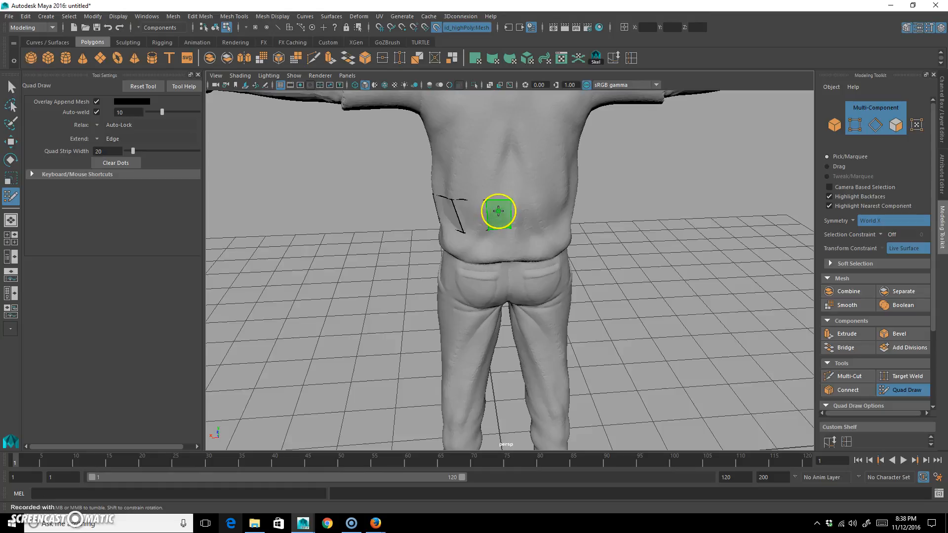
Turn on X-Ray shading and hide the viewport grid
mouse_move(500, 258)
alt+mouse_down()
mouse_move(599, 211)
mouse_move(647, 230)
mouse_move(454, 218)
alt+mouse_up()
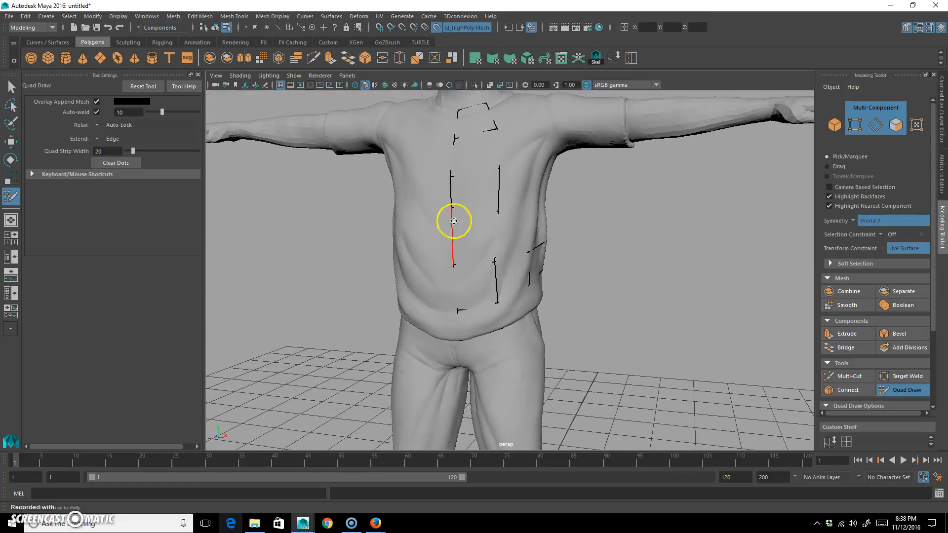
click(245, 79)
click(269, 187)
mouse_move(578, 267)
alt+mouse_down()
mouse_move(609, 267)
mouse_move(501, 267)
mouse_move(450, 285)
mouse_move(552, 299)
mouse_move(561, 261)
alt+mouse_up()
click(291, 85)
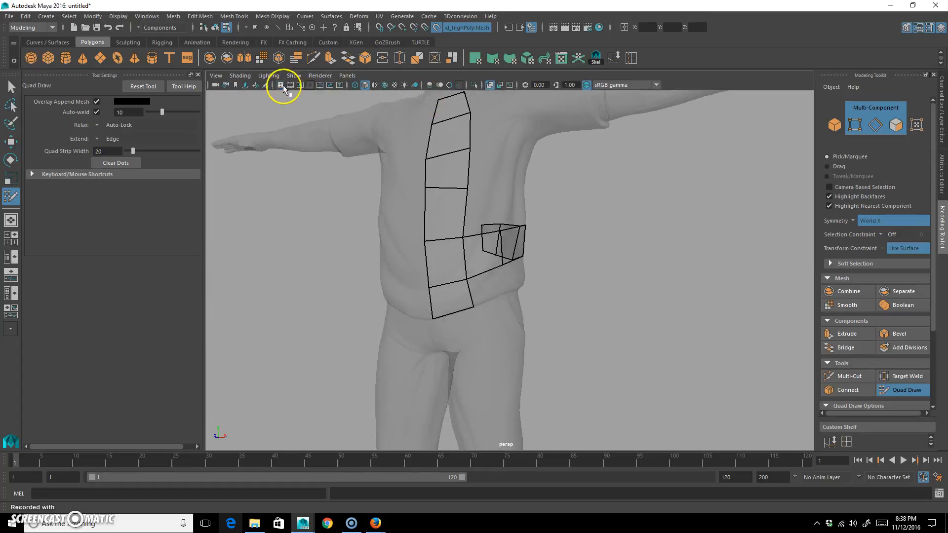
Draw two quads from the top of the front strip along the collar up to the character's left shoulder
alt+right_drag(635, 349, 572, 375)
alt+right_drag(417, 306, 537, 298)
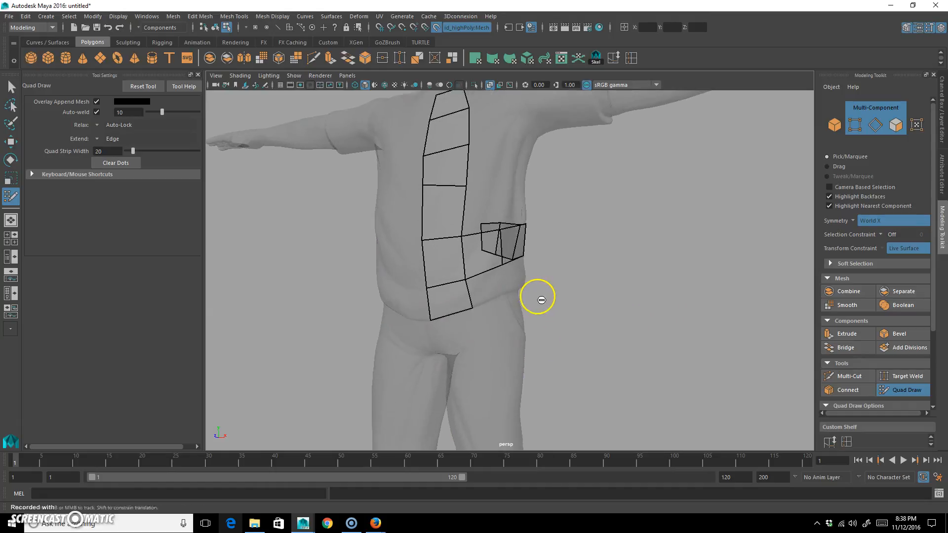
alt+middle_drag(525, 338, 563, 319)
alt+drag(563, 320, 552, 369)
alt+right_drag(552, 316, 530, 296)
alt+drag(530, 295, 501, 284)
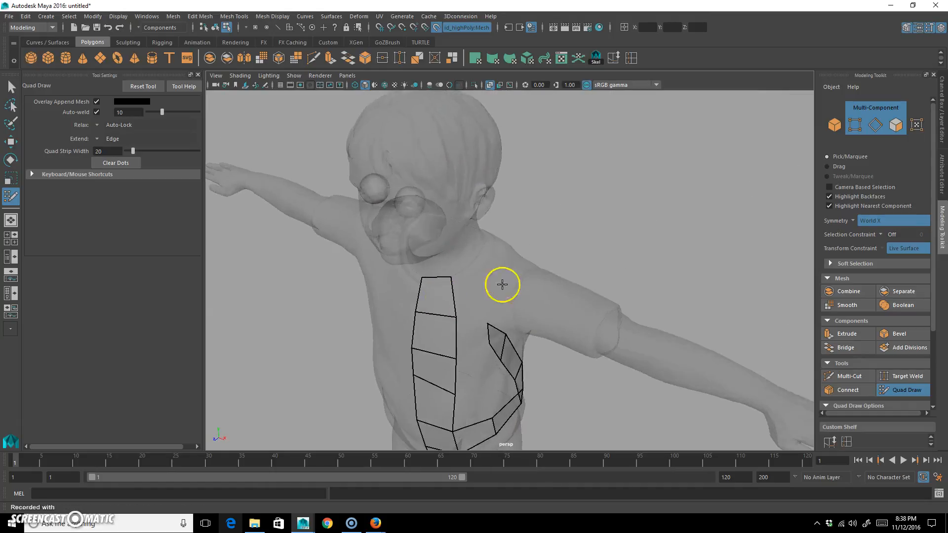
alt+right_drag(460, 290, 482, 285)
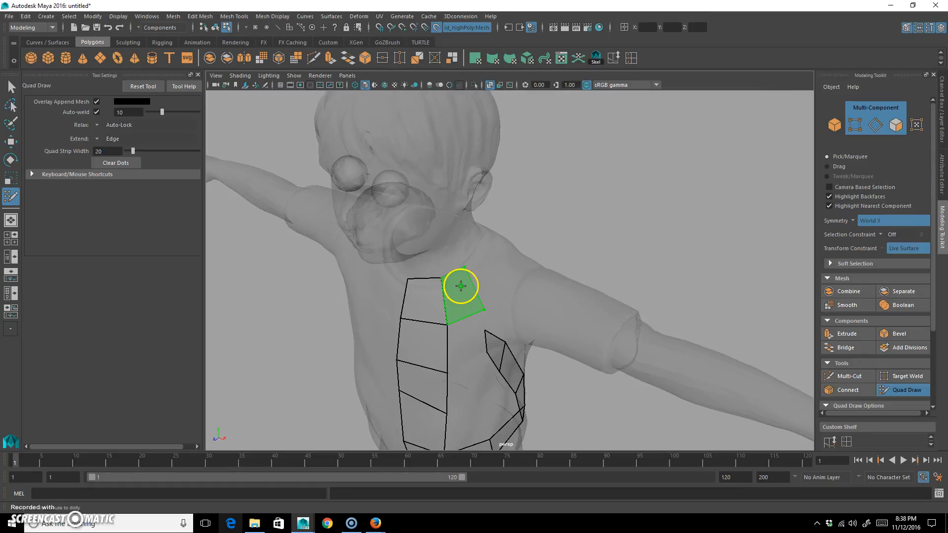
shift+click(463, 284)
click(475, 253)
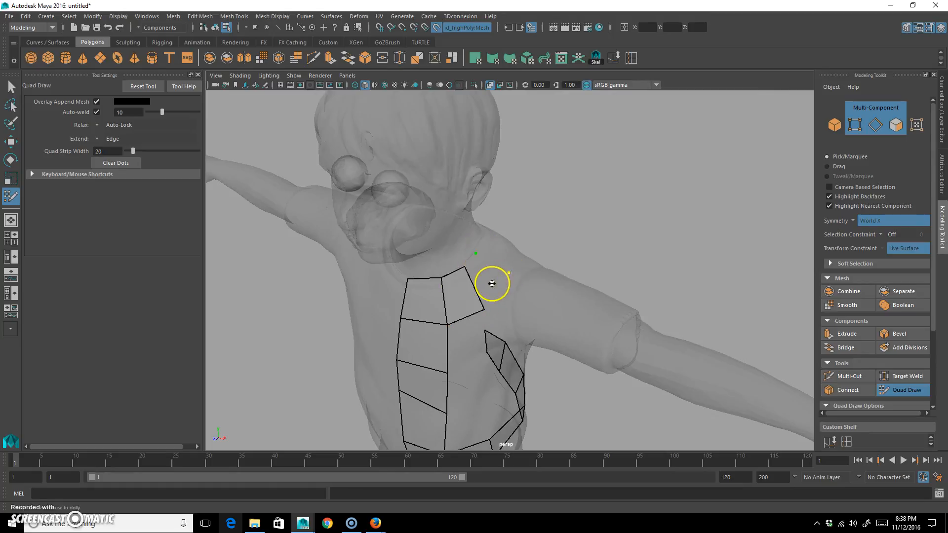
shift+click(491, 277)
Carry the collar strip over the shoulder and around the back of the neck with new quads
alt+drag(492, 278, 406, 217)
click(390, 212)
click(390, 242)
shift+click(378, 229)
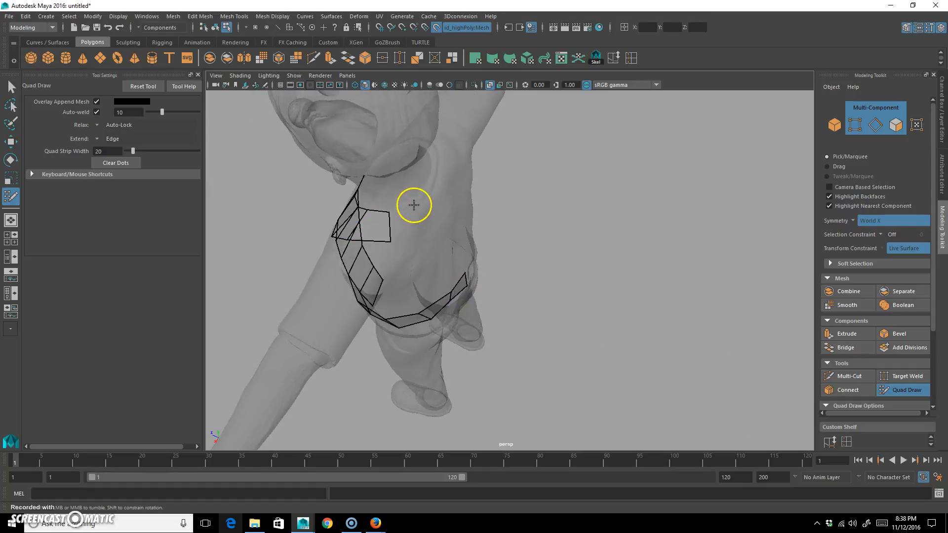
click(406, 208)
shift+click(400, 226)
click(419, 198)
click(438, 215)
Draw a column of quads from the neck strip down the centre of the back toward the waist strip
alt+drag(423, 216, 507, 185)
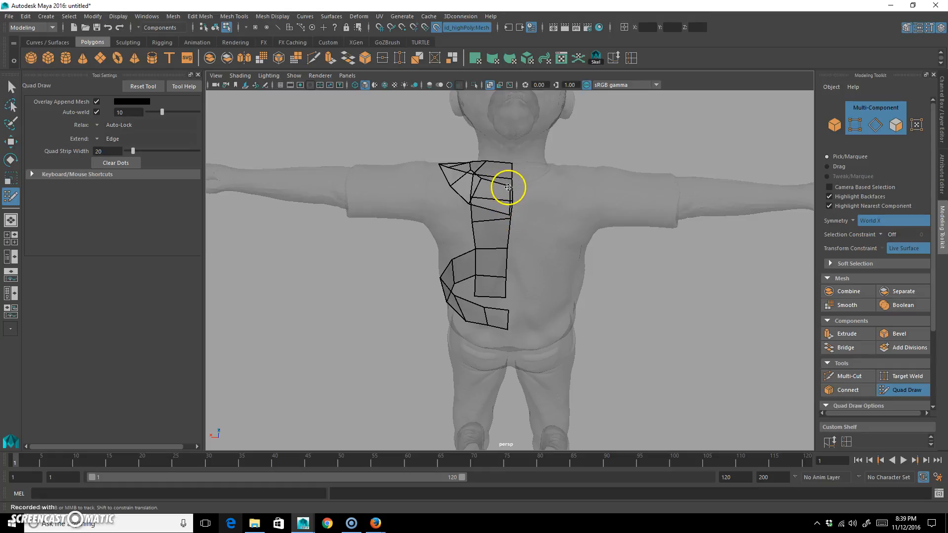
alt+drag(509, 238, 514, 241)
alt+middle_drag(507, 248, 543, 225)
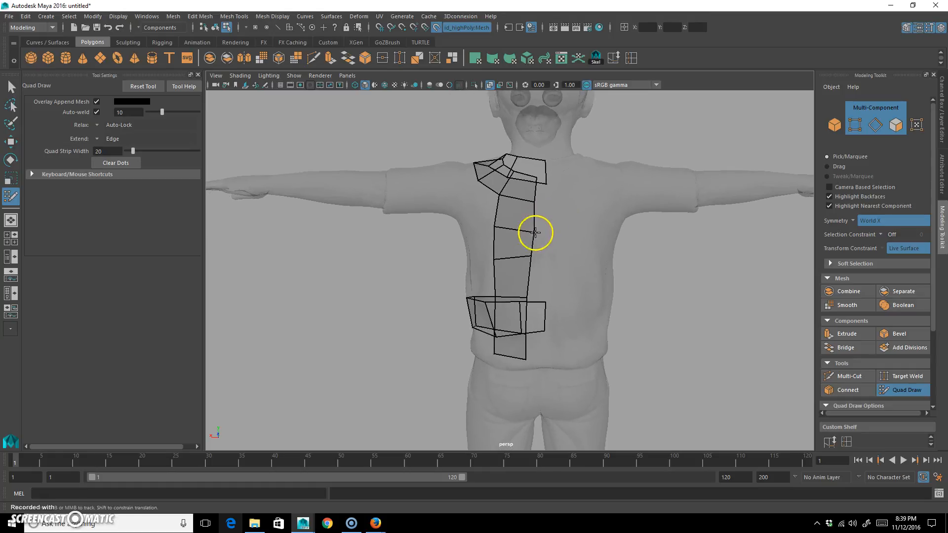
click(511, 217)
shift+click(527, 199)
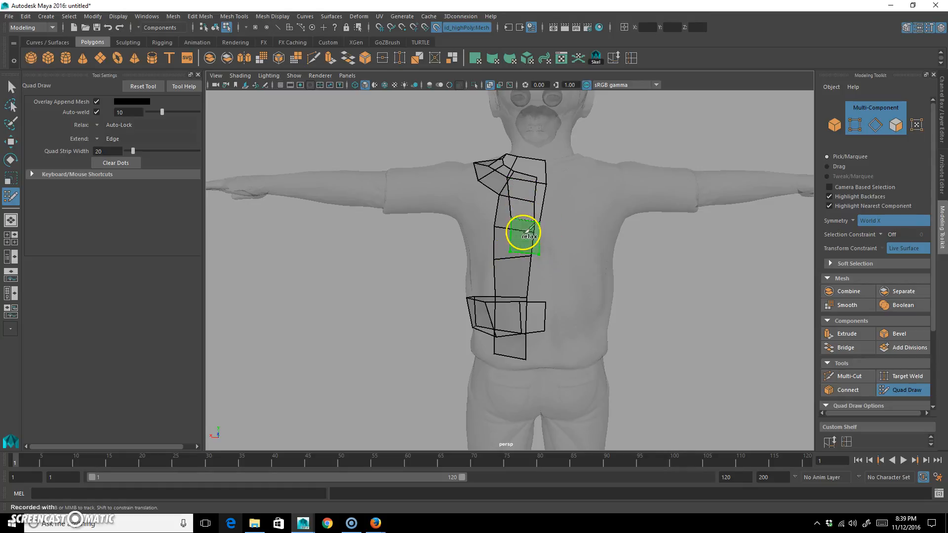
click(541, 276)
shift+click(520, 263)
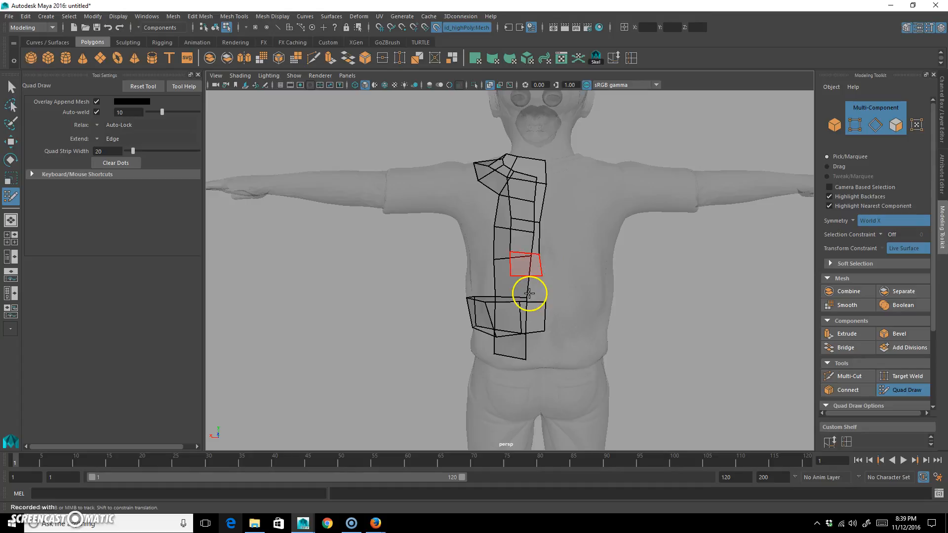
mouse_move(507, 292)
alt+mouse_down()
mouse_move(650, 280)
mouse_move(673, 292)
mouse_move(617, 286)
alt+mouse_up()
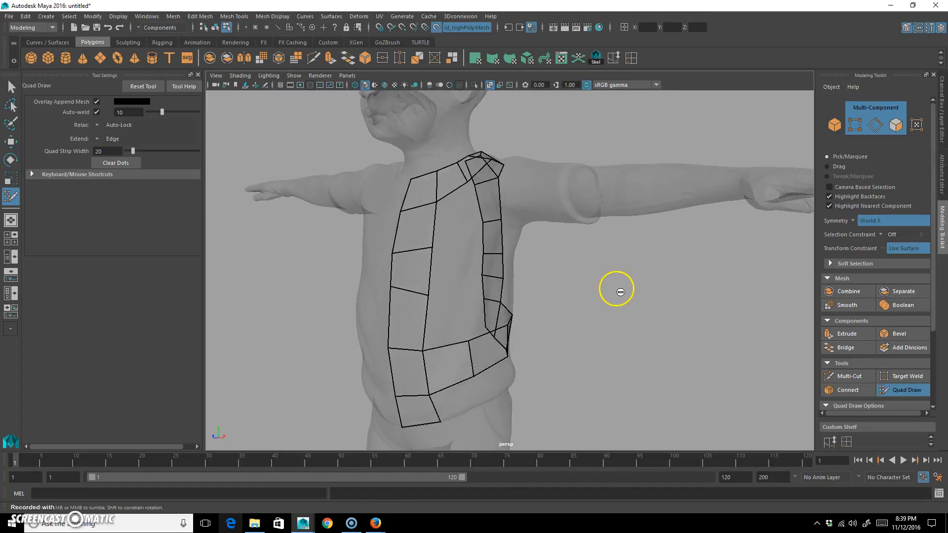
key(space)
key(space)
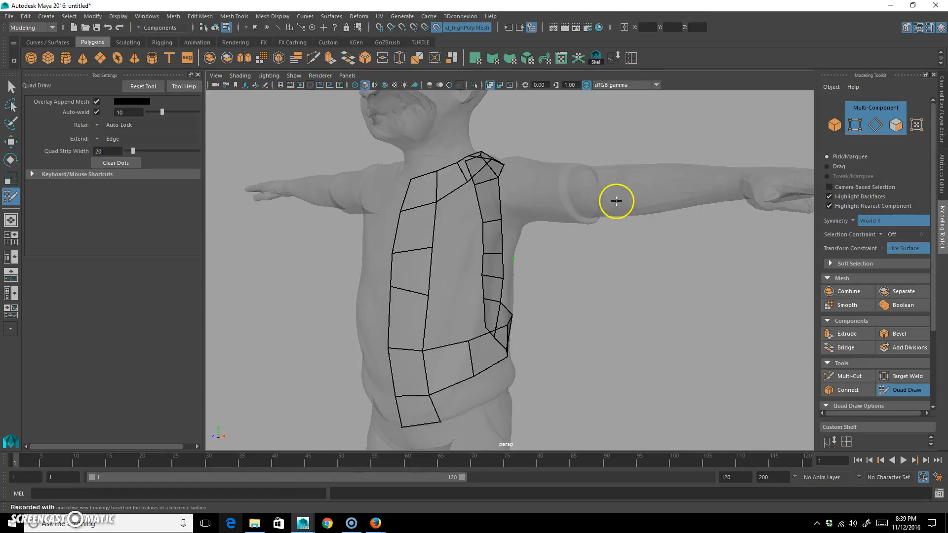
Place four dots on top of the left upper arm beside the shoulder and fill them with a quad
alt+drag(552, 269, 545, 210)
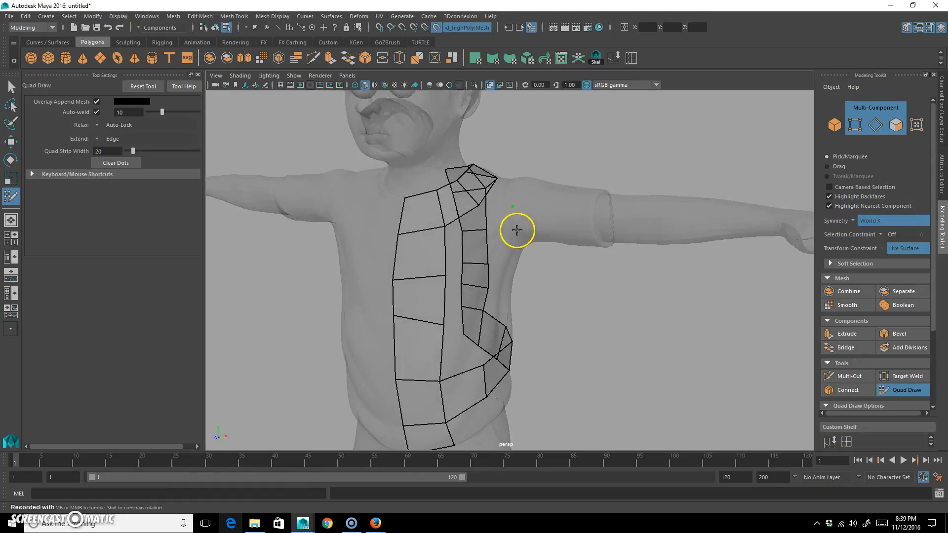
alt+drag(534, 215, 496, 244)
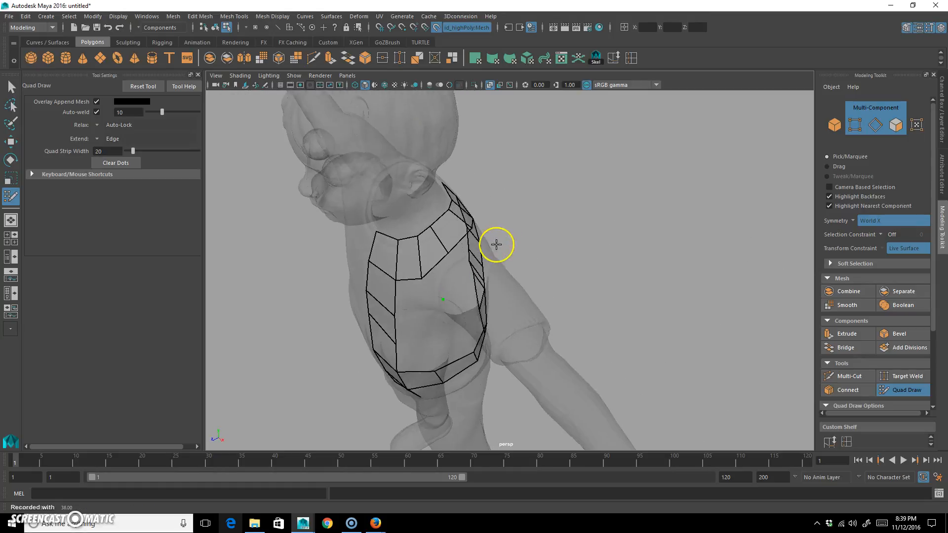
key(ctrl+z)
click(461, 261)
mouse_move(482, 283)
alt+mouse_down()
mouse_move(470, 296)
mouse_move(495, 273)
alt+mouse_up()
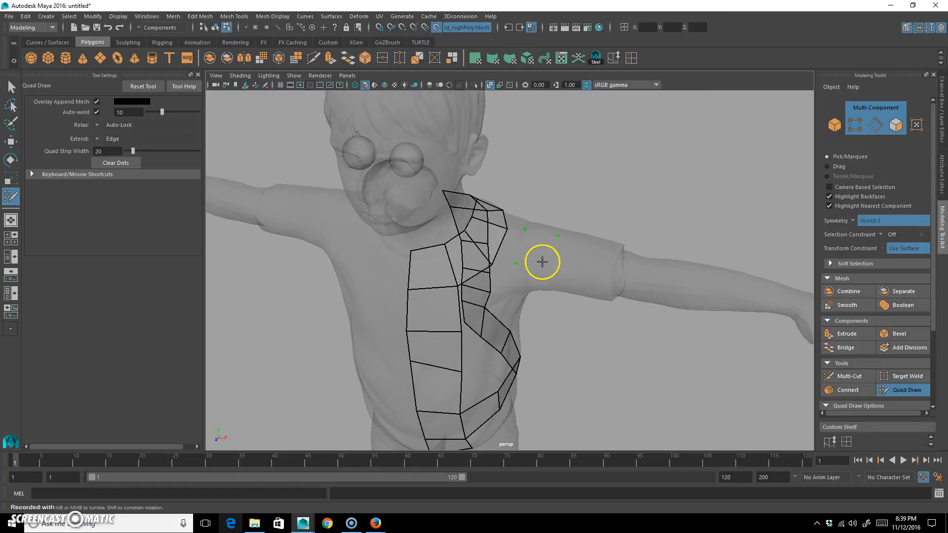
shift+click(538, 251)
alt+drag(561, 311, 555, 281)
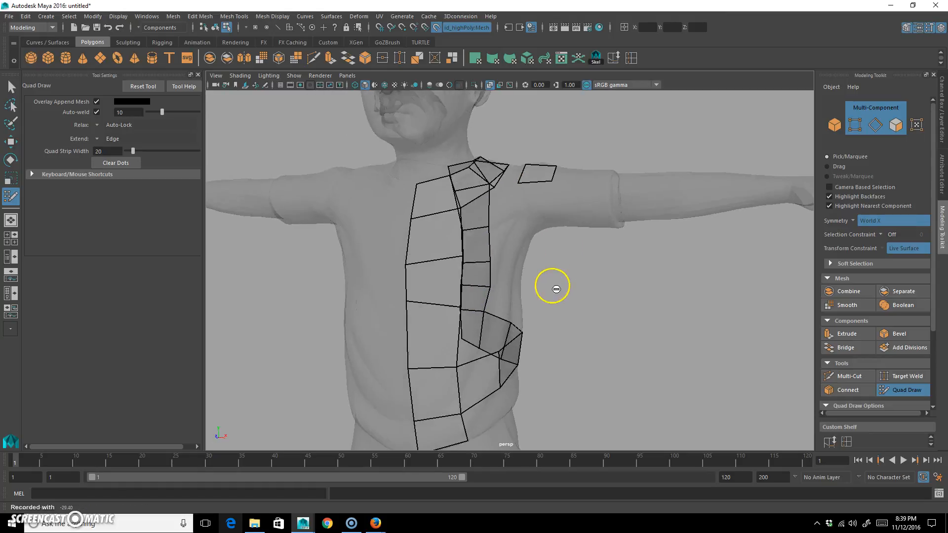
Continue the upper-arm ring with quads down the front of the sleeve and under the armpit
alt+drag(528, 203, 554, 218)
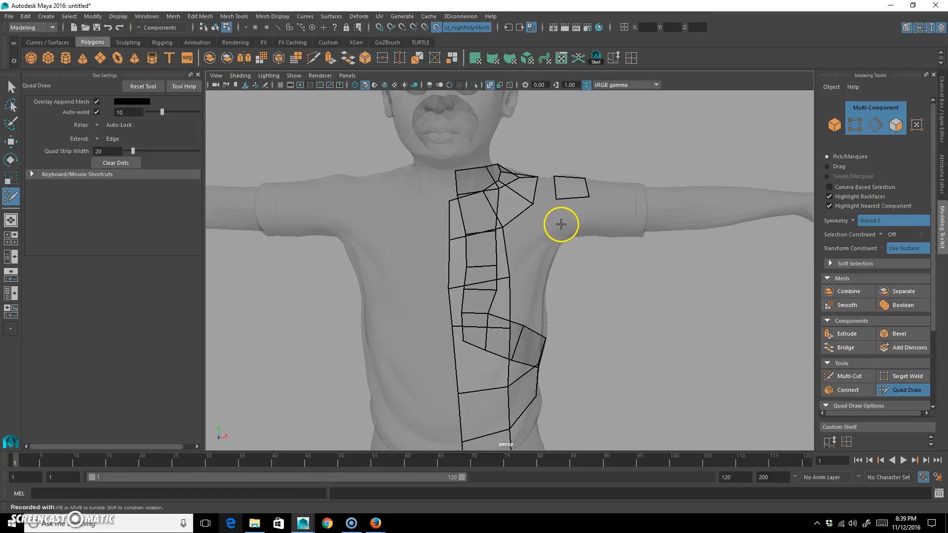
shift+click(580, 210)
mouse_move(588, 267)
alt+mouse_down()
mouse_move(504, 249)
mouse_move(508, 226)
alt+mouse_up()
click(469, 158)
shift+click(446, 165)
mouse_move(461, 174)
alt+mouse_down()
mouse_move(453, 224)
mouse_move(455, 191)
alt+mouse_up()
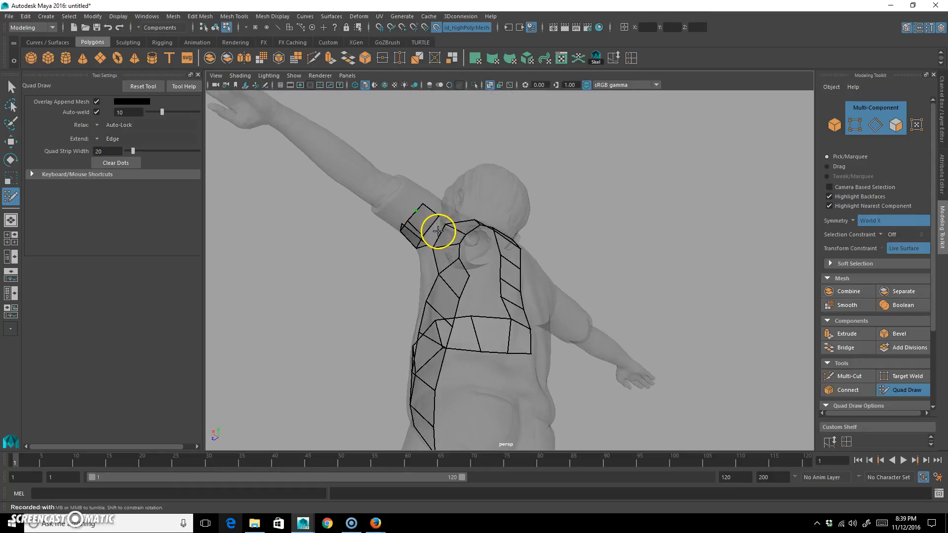
Close the ring around the left upper arm with quads across the back of the sleeve
alt+drag(448, 241, 474, 262)
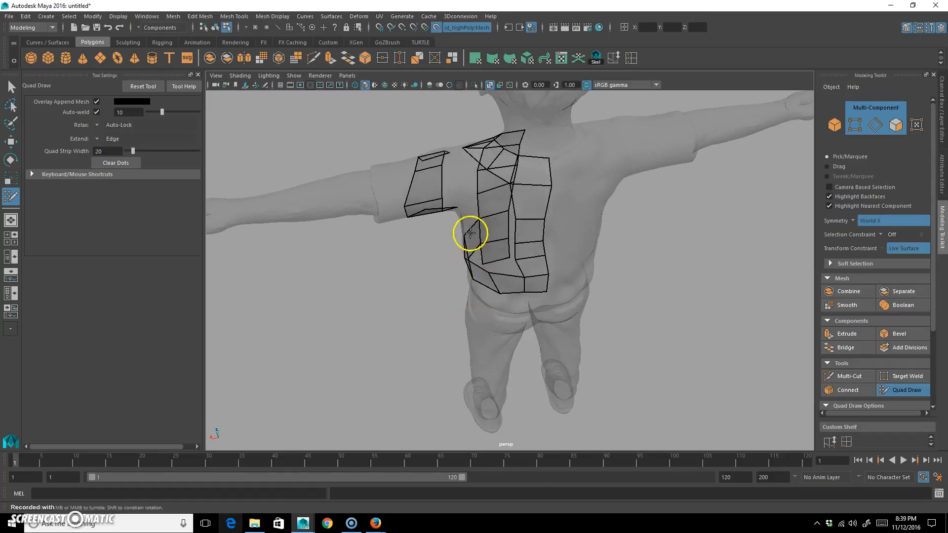
alt+drag(453, 175, 517, 192)
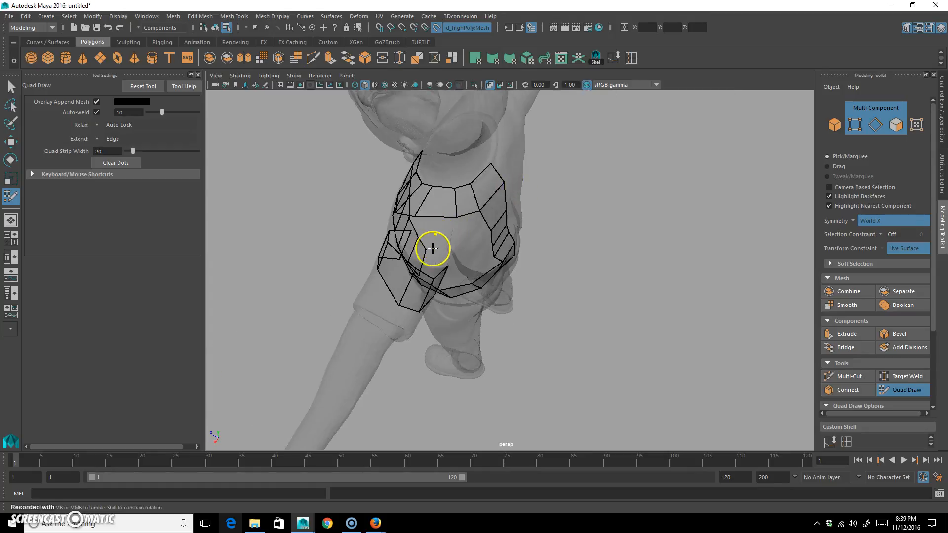
key(ctrl+z)
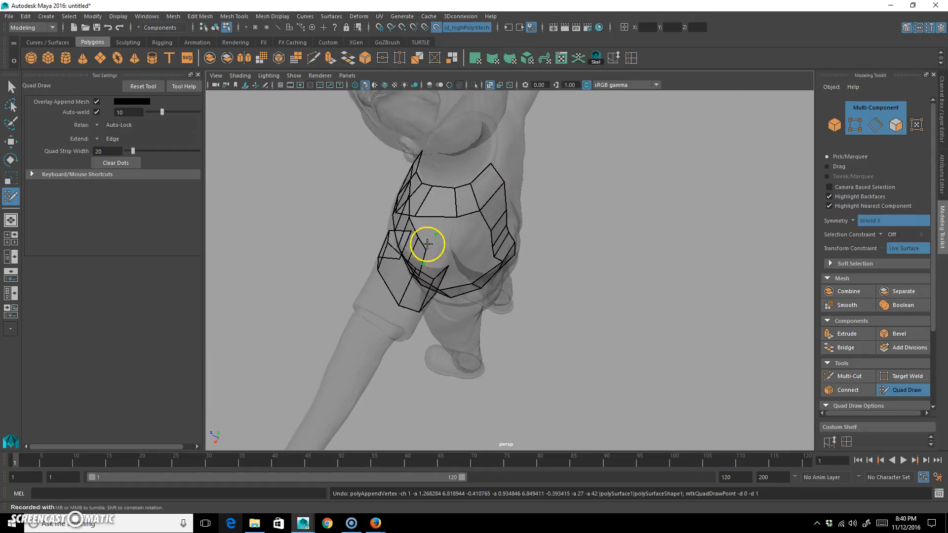
alt+drag(415, 243, 427, 271)
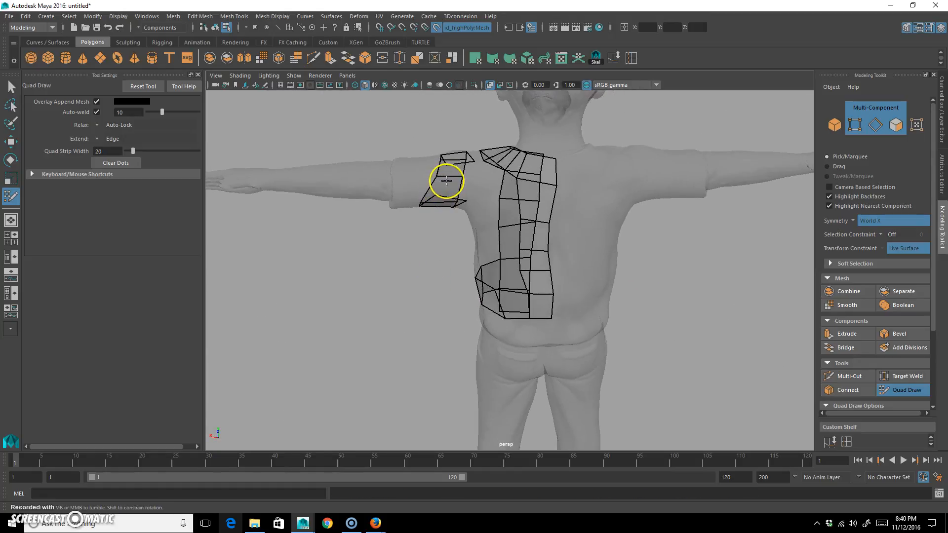
mouse_move(467, 190)
shift+mouse_down()
mouse_move(454, 194)
mouse_move(656, 215)
mouse_move(571, 245)
mouse_move(555, 233)
mouse_move(554, 241)
shift+mouse_up()
Select the upper-arm ring's border edge loop on the shoulder side and turn on the Poly Count heads-up display
key(q)
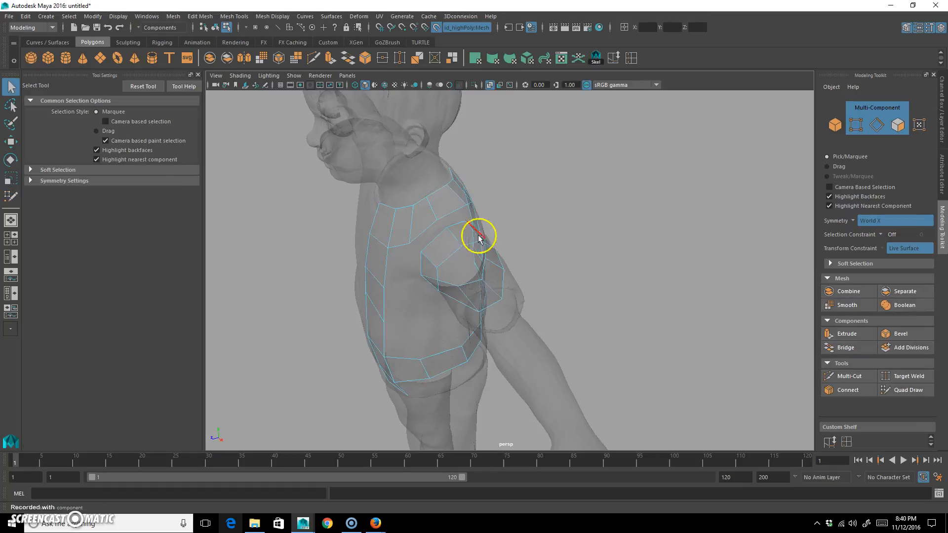
double_click(436, 236)
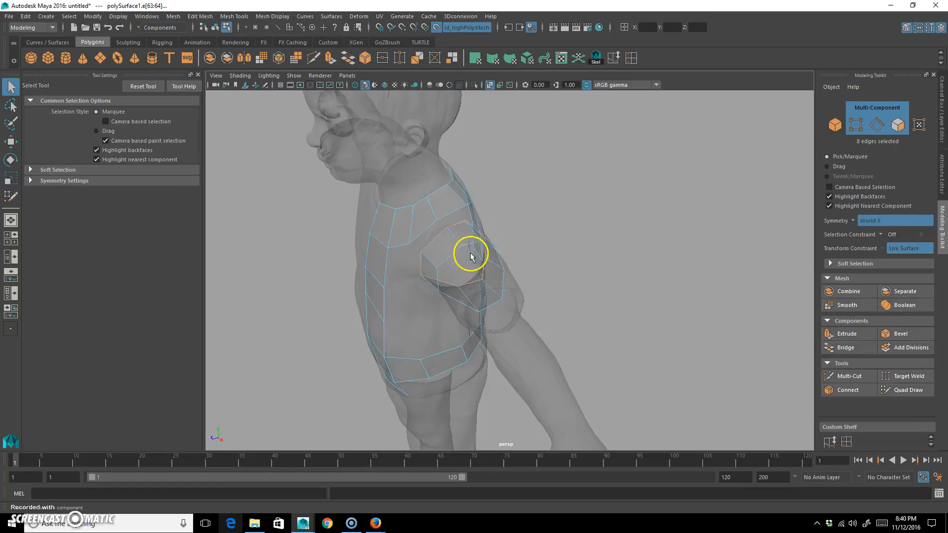
alt+drag(462, 252, 546, 226)
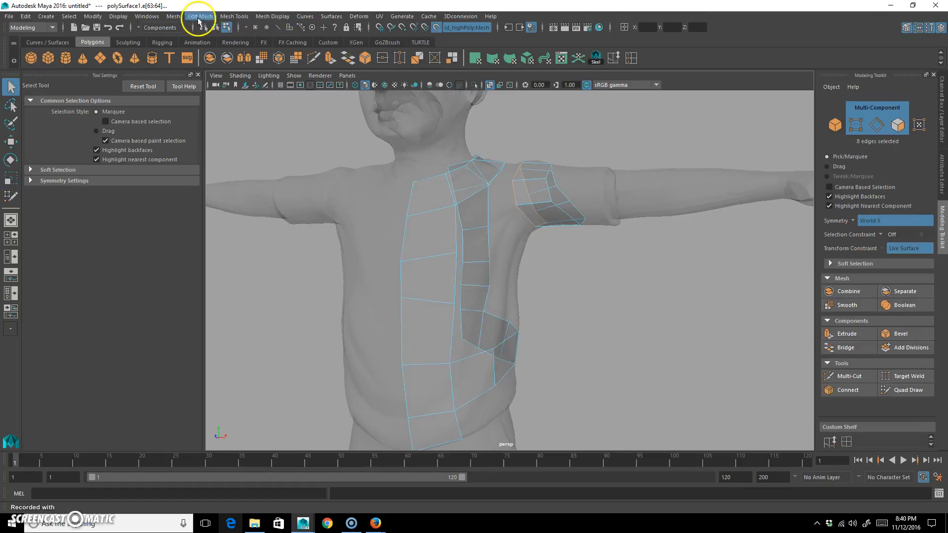
click(118, 16)
mouse_move(158, 51)
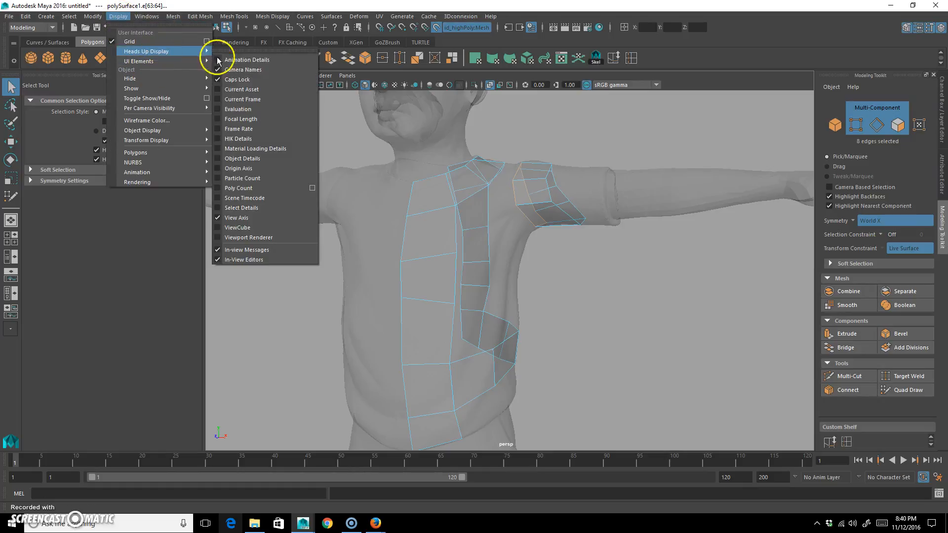
click(242, 189)
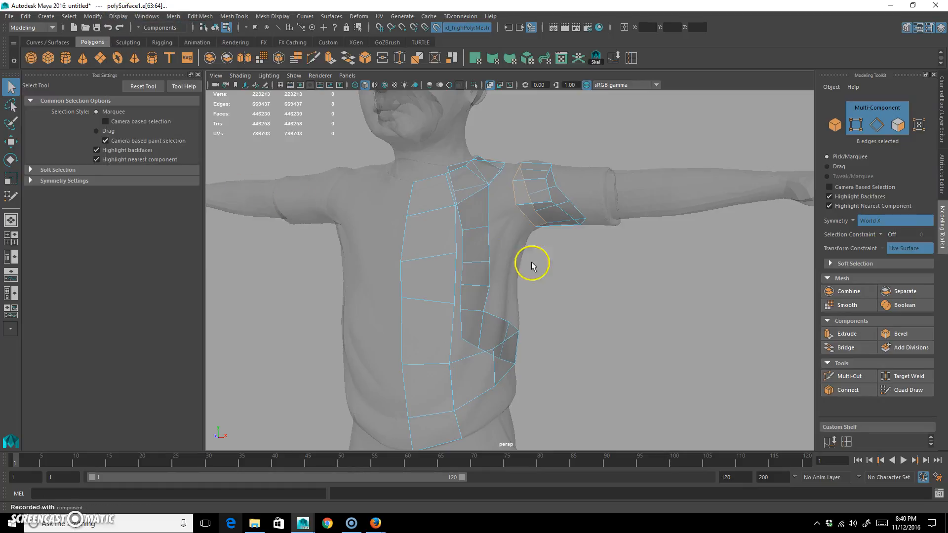
Select the upper-arm ring's outer edge loop and scale it flat along the arm's length
alt+drag(587, 197, 584, 220)
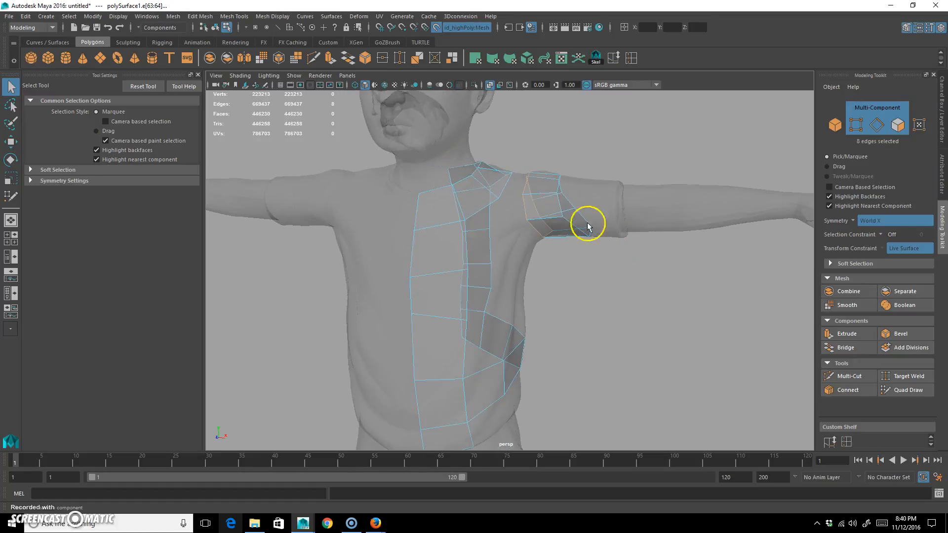
double_click(557, 208)
alt+drag(557, 209, 604, 228)
key(r)
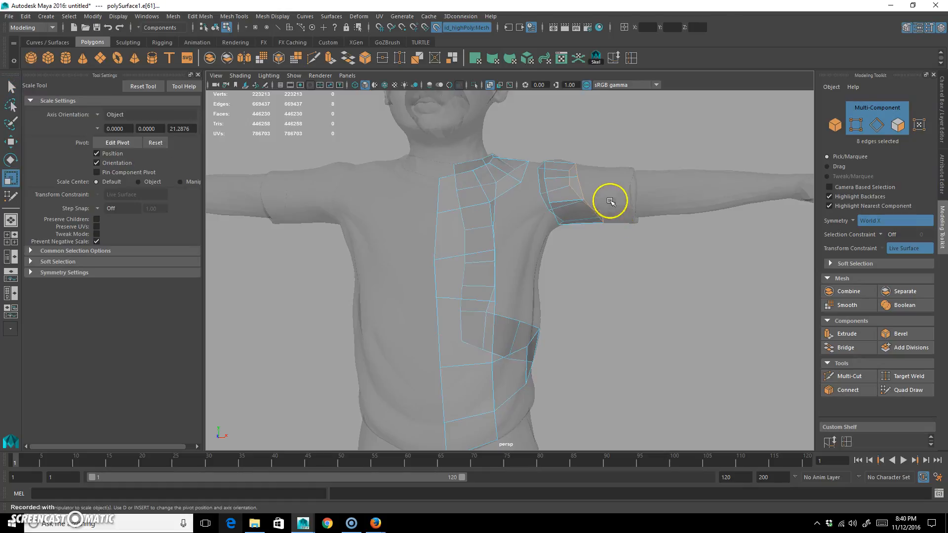
click(677, 193)
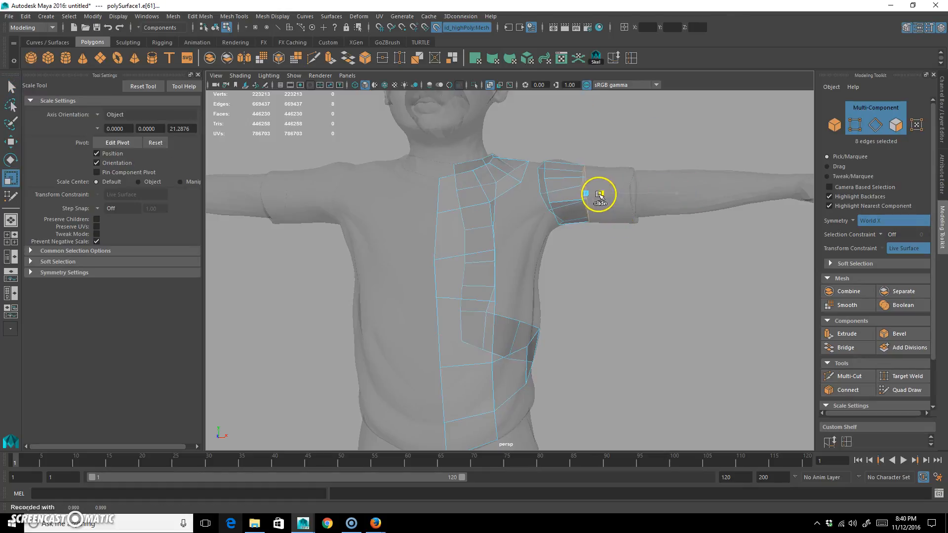
key(w)
alt+drag(681, 195, 649, 233)
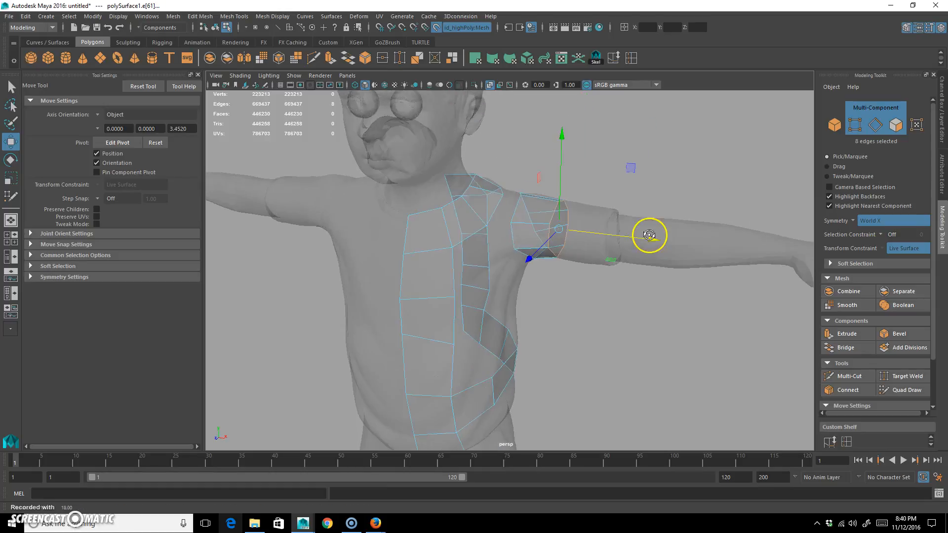
With Quad Draw, start a second sleeve ring with quads from the upper-arm ring out to the sleeve's cuff
click(885, 391)
mouse_move(557, 228)
alt+mouse_down()
mouse_move(588, 217)
mouse_move(597, 193)
mouse_move(590, 226)
mouse_move(642, 240)
mouse_move(543, 297)
mouse_move(635, 214)
mouse_move(555, 248)
mouse_move(581, 240)
mouse_move(555, 256)
alt+mouse_up()
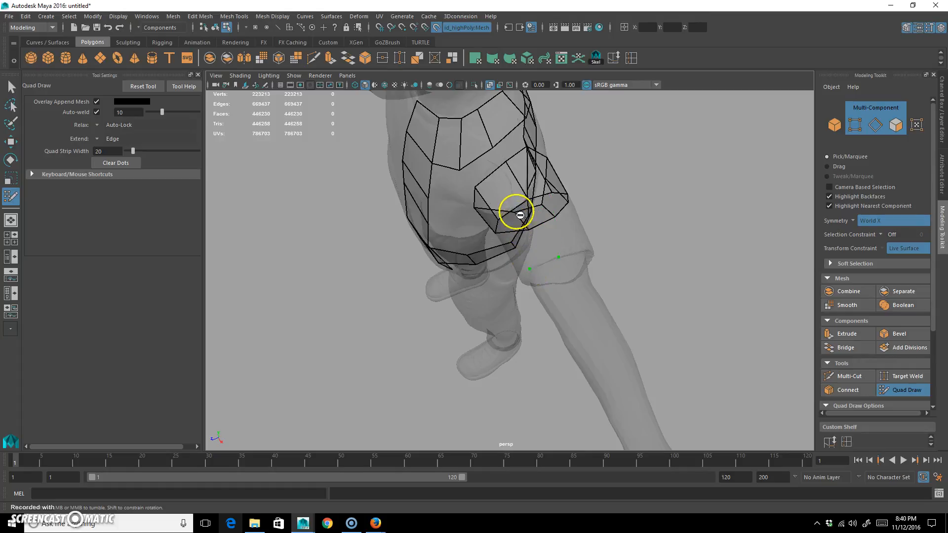
mouse_move(611, 225)
alt+mouse_down()
mouse_move(547, 164)
mouse_move(563, 186)
mouse_move(560, 167)
mouse_move(554, 186)
mouse_move(550, 155)
alt+mouse_up()
shift+click(542, 156)
shift+click(539, 165)
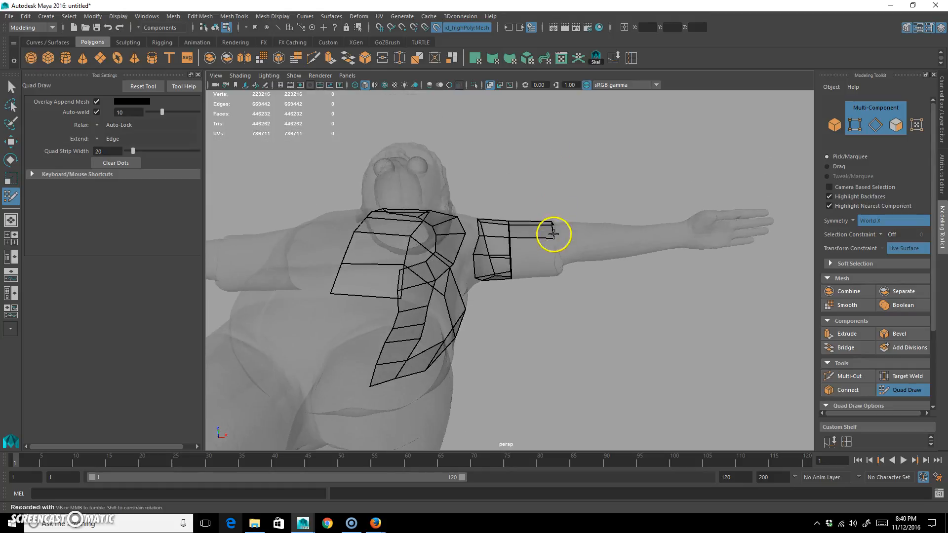
shift+click(532, 246)
Continue the second sleeve ring around the arm with quads until it closes at the cuff
mouse_move(533, 246)
alt+mouse_down()
mouse_move(548, 246)
mouse_move(590, 400)
mouse_move(527, 288)
alt+mouse_up()
shift+click(533, 341)
shift+click(531, 285)
mouse_move(557, 349)
alt+mouse_down()
mouse_move(547, 247)
mouse_move(564, 357)
mouse_move(546, 387)
mouse_move(539, 363)
alt+mouse_up()
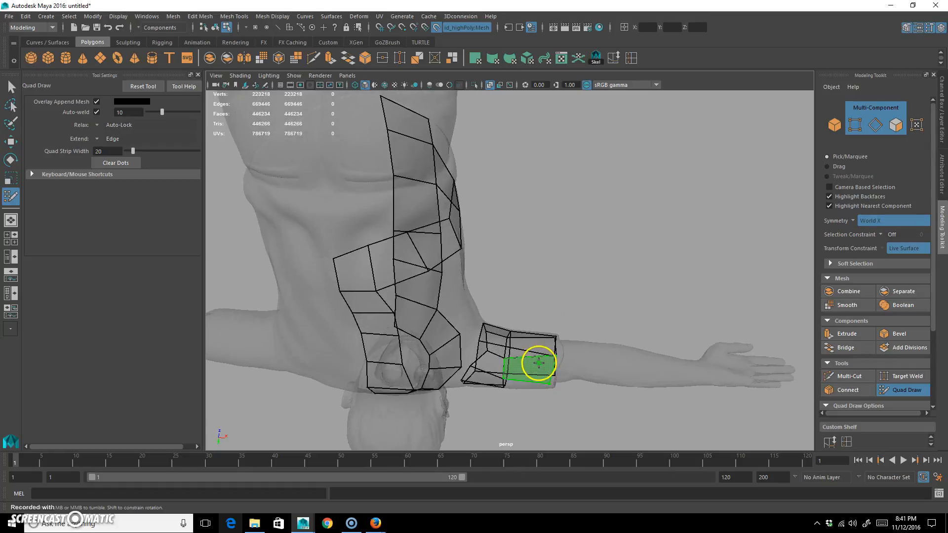
mouse_move(571, 401)
alt+mouse_down()
mouse_move(562, 338)
mouse_move(561, 351)
alt+mouse_up()
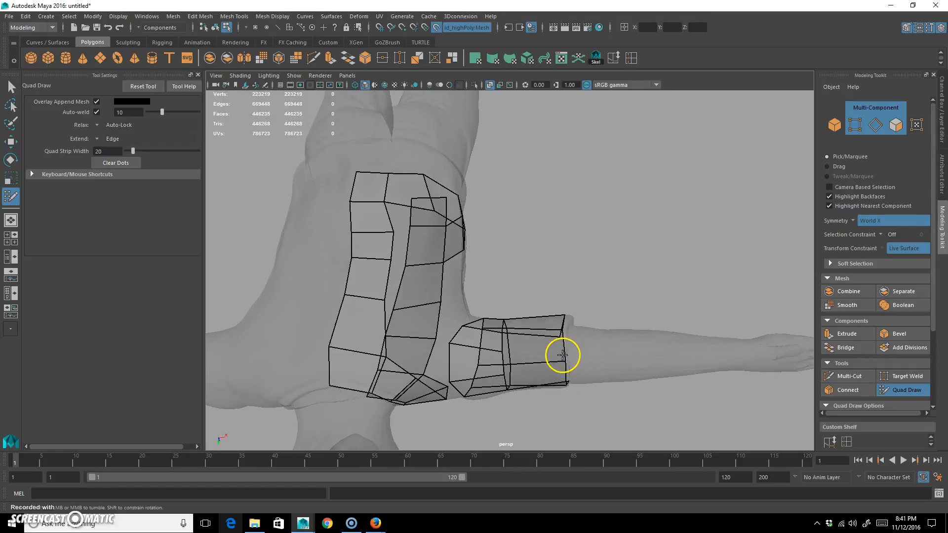
alt+drag(561, 406, 554, 364)
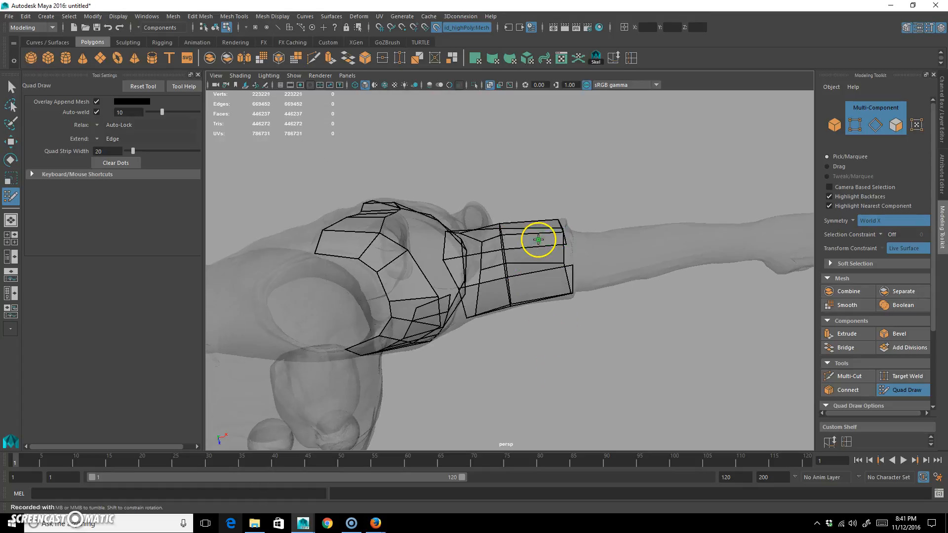
shift+click(531, 263)
mouse_move(603, 233)
alt+mouse_down()
mouse_move(547, 336)
mouse_move(345, 250)
mouse_move(339, 121)
mouse_move(592, 220)
mouse_move(621, 254)
mouse_move(557, 221)
mouse_move(564, 214)
mouse_move(510, 254)
mouse_move(484, 199)
mouse_move(484, 264)
mouse_move(447, 265)
mouse_move(473, 247)
alt+mouse_up()
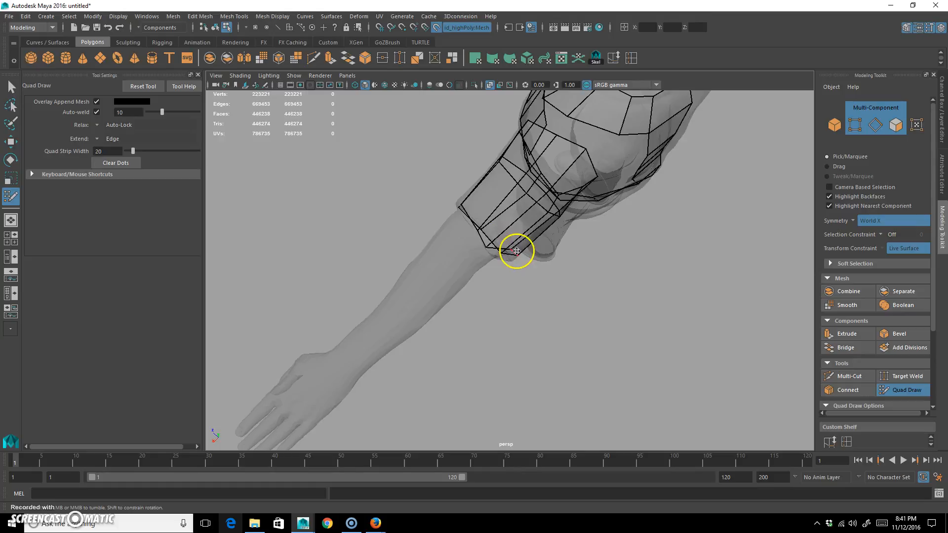
Adjust the vertices around the sleeve cuff's edge loop to even out the ring
alt+drag(577, 280, 595, 212)
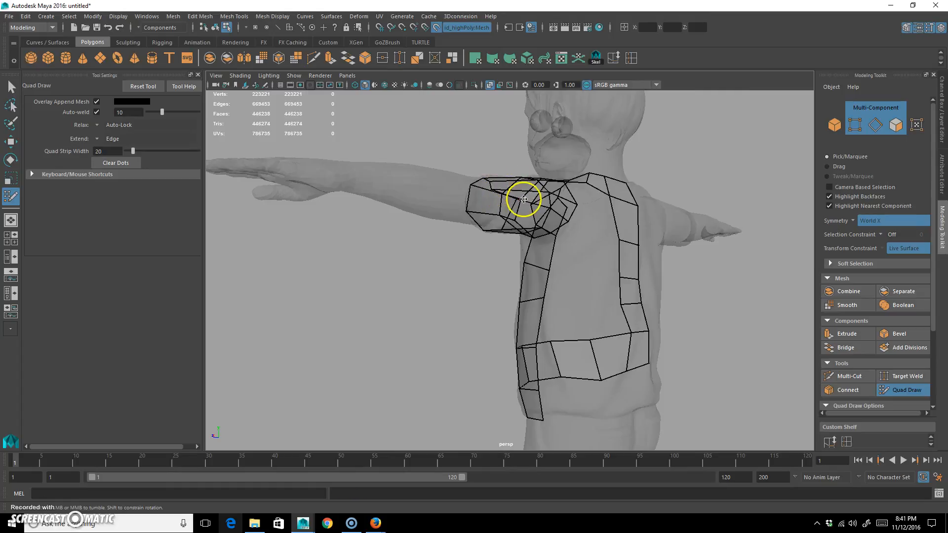
mouse_move(497, 211)
alt+mouse_down()
mouse_move(516, 245)
mouse_move(526, 188)
mouse_move(449, 218)
mouse_move(525, 218)
mouse_move(506, 214)
mouse_move(492, 195)
alt+mouse_up()
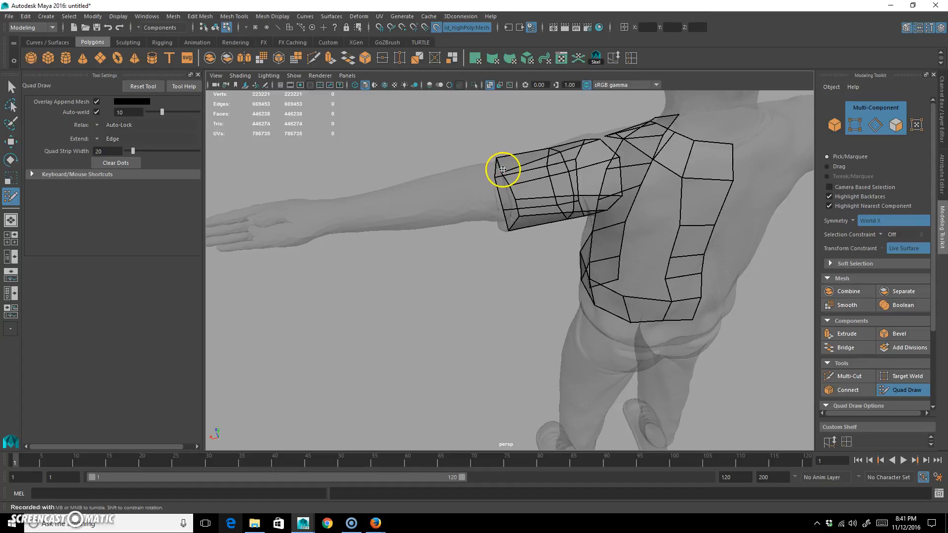
alt+drag(530, 239, 563, 196)
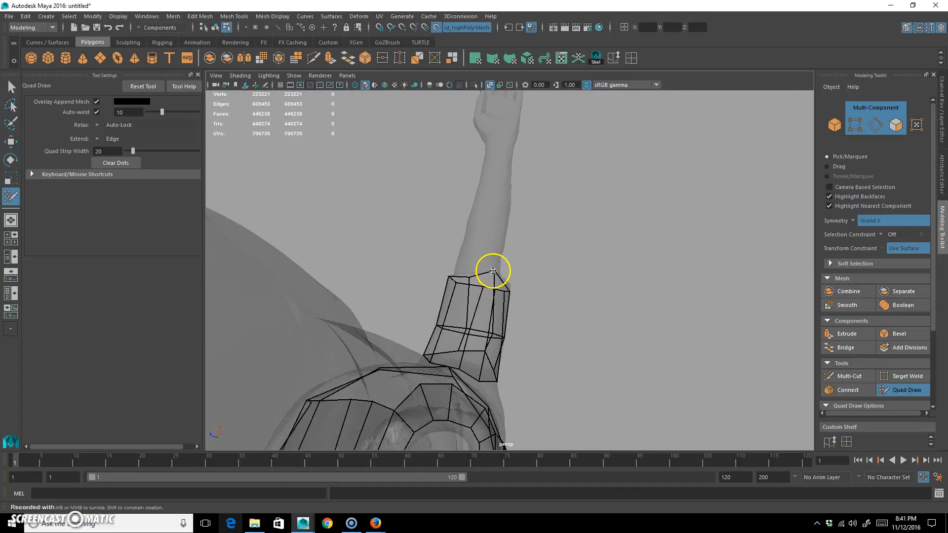
mouse_move(469, 275)
alt+mouse_down()
mouse_move(612, 345)
mouse_move(517, 230)
mouse_move(552, 263)
mouse_move(486, 288)
mouse_move(487, 302)
mouse_move(501, 274)
mouse_move(496, 214)
mouse_move(561, 247)
mouse_move(607, 217)
mouse_move(476, 268)
alt+mouse_up()
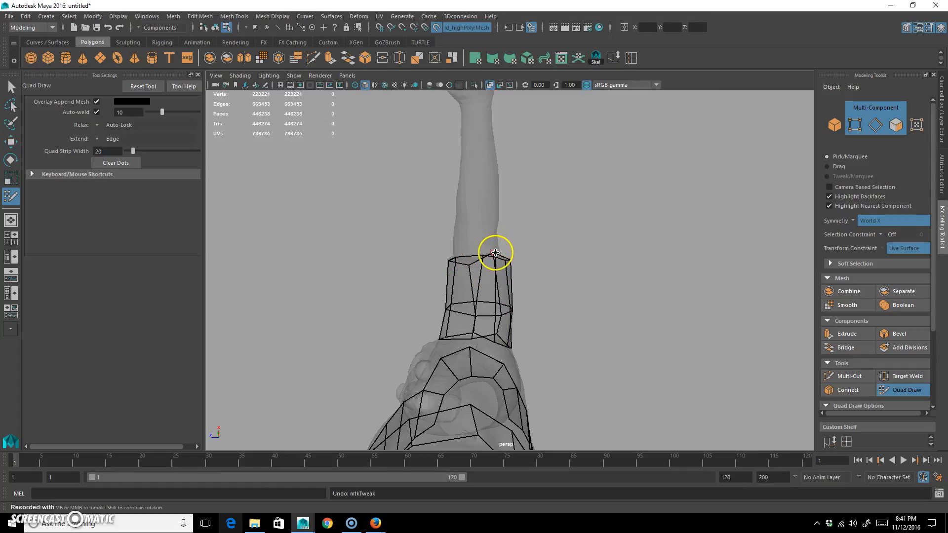
alt+drag(537, 280, 562, 238)
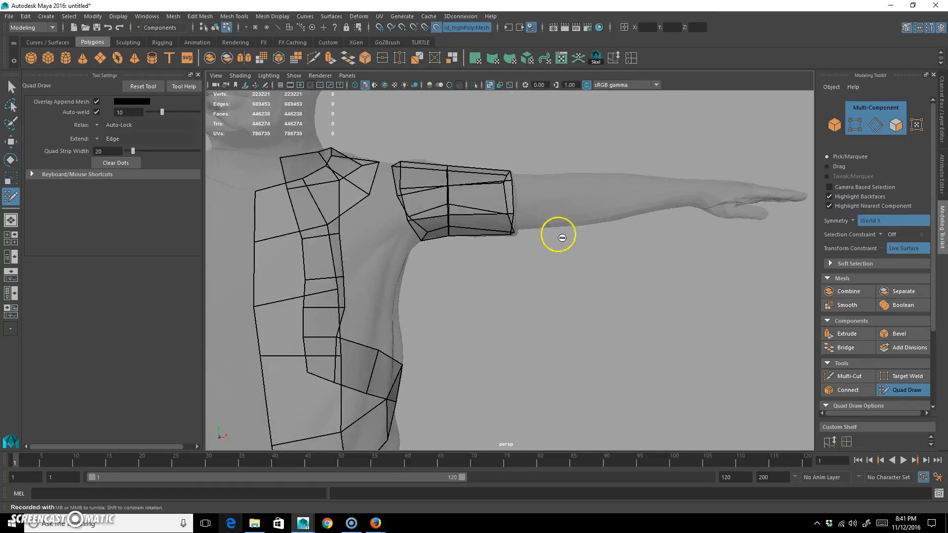
mouse_move(498, 241)
alt+mouse_down()
mouse_move(561, 235)
mouse_move(495, 251)
mouse_move(514, 194)
alt+mouse_up()
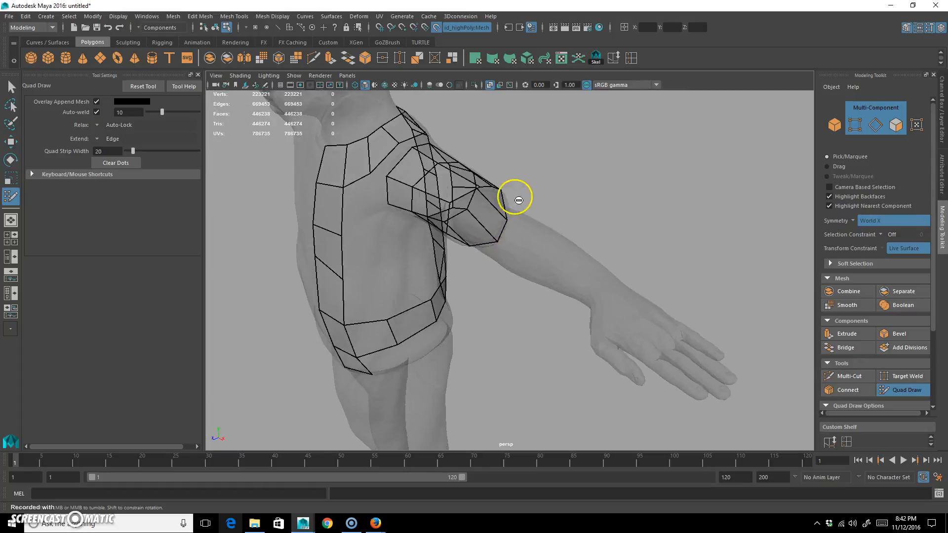
Extrude the cuff's eight-edge border loop and move the new loop along the arm to about the elbow
key(q)
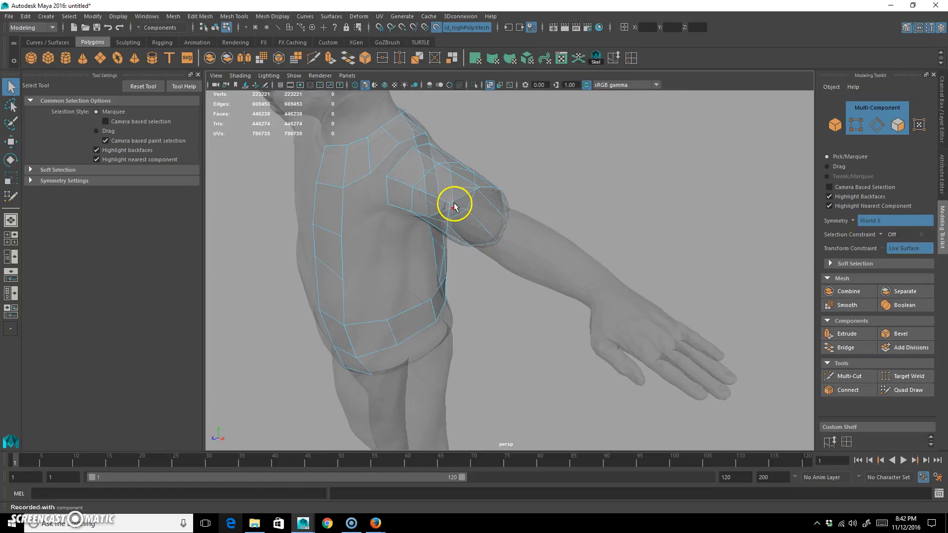
alt+drag(466, 193, 506, 235)
key(ctrl+e)
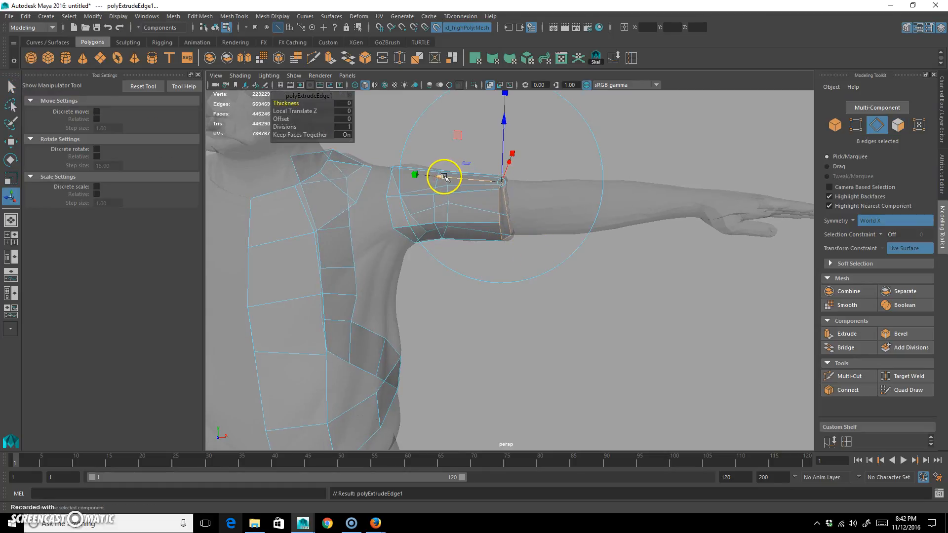
drag(441, 177, 517, 177)
key(ctrl+z)
key(w)
drag(575, 134, 657, 126)
mouse_move(711, 251)
alt+mouse_down()
mouse_move(546, 251)
mouse_move(553, 229)
mouse_move(599, 216)
mouse_move(651, 231)
mouse_move(675, 258)
mouse_move(697, 253)
alt+mouse_up()
Extrude the eight-edge border loop at the elbow, then move and scale the new loop to fit around the wrist
key(ctrl+e)
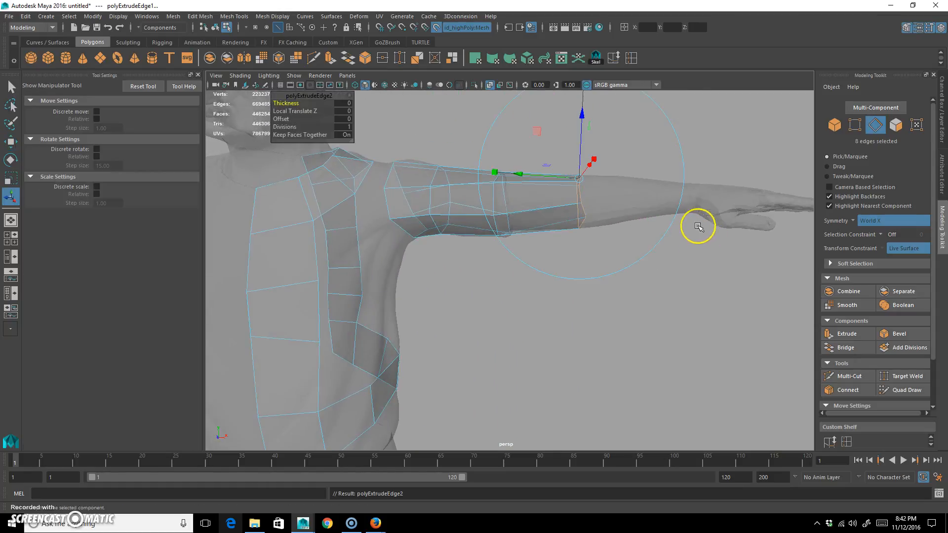
key(w)
drag(656, 203, 690, 194)
key(r)
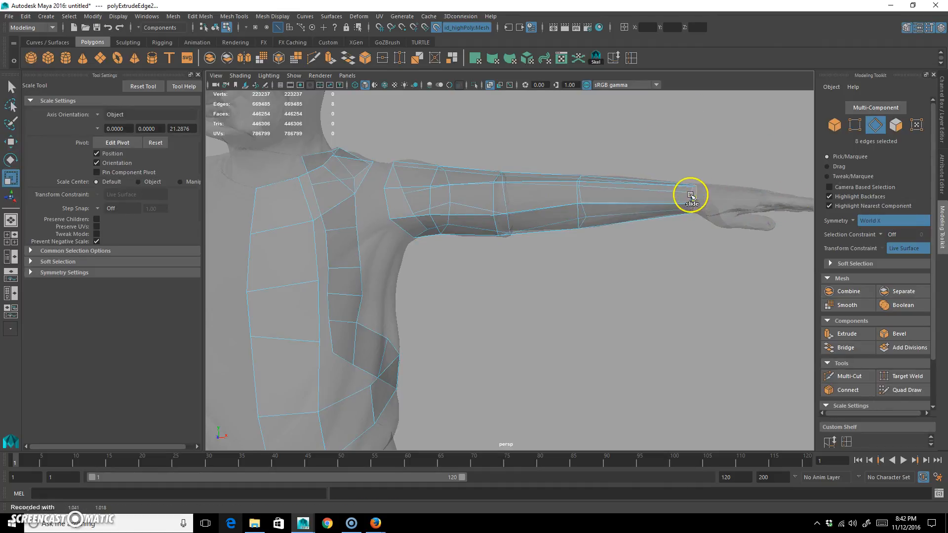
Insert an edge loop around the sleeve just before the cuff with Multi-Cut
alt+drag(680, 258, 453, 233)
click(313, 58)
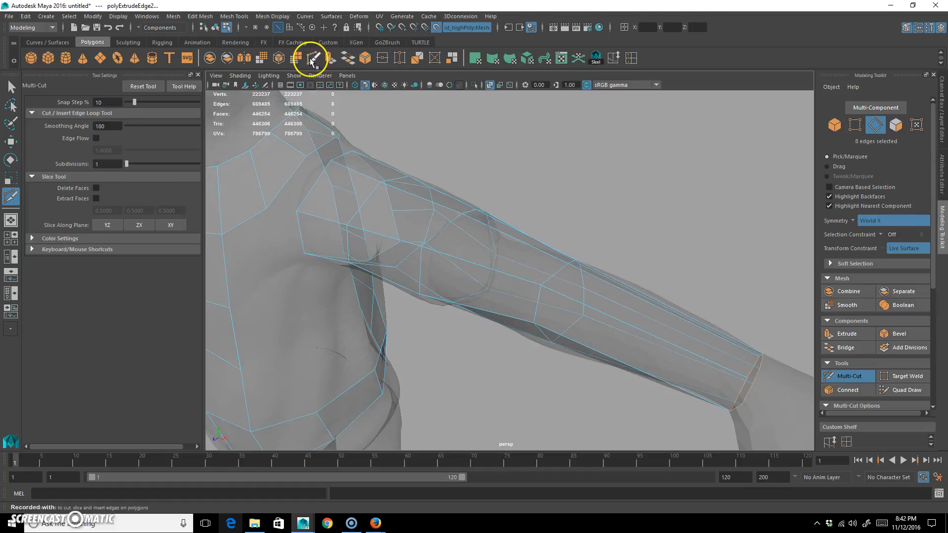
alt+drag(440, 266, 465, 214)
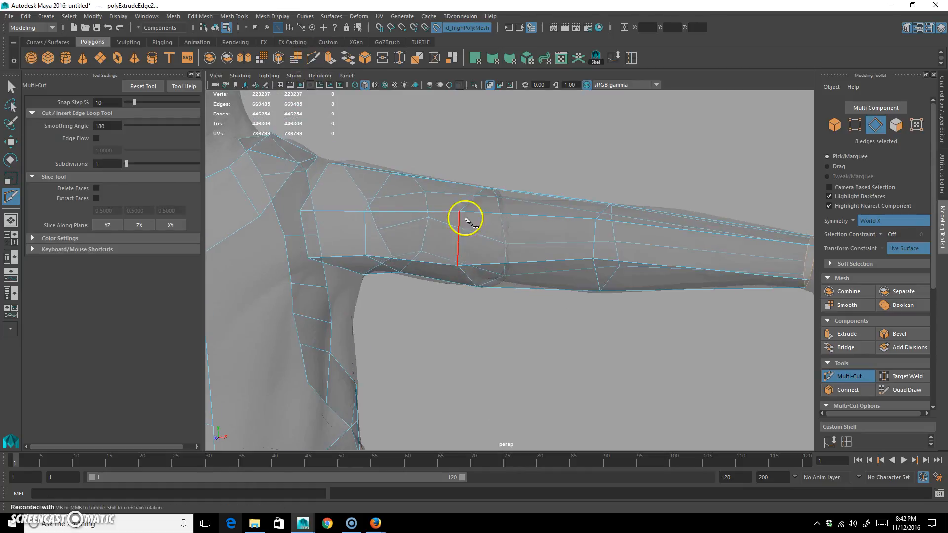
ctrl+click(467, 211)
alt+drag(551, 262, 520, 250)
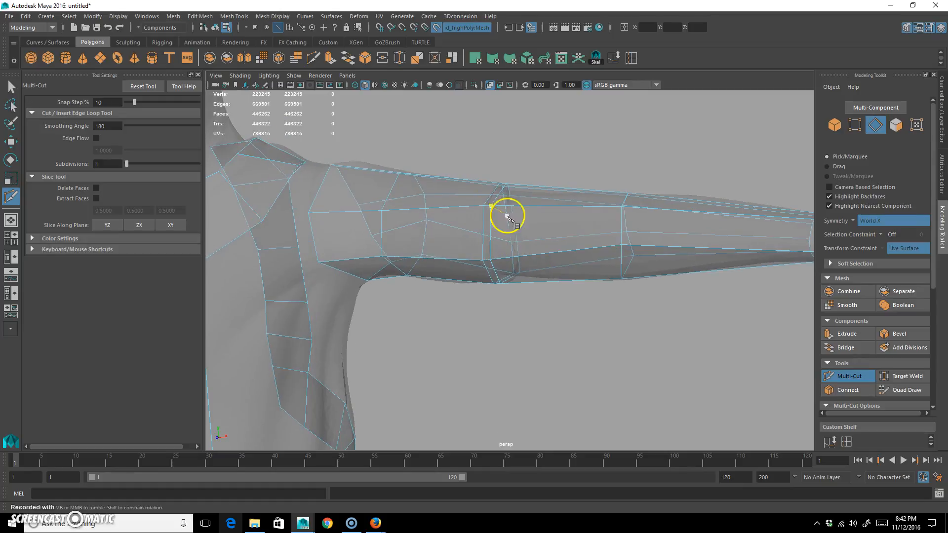
Select the eight-edge loop at the sleeve cuff and slide it slightly toward the hand
key(w)
double_click(499, 196)
shift+middle_drag(561, 173, 576, 170)
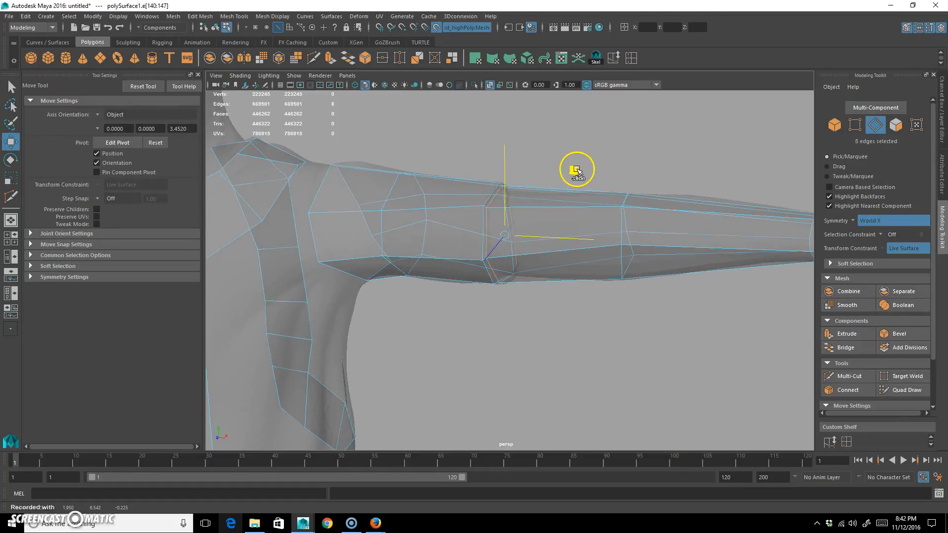
alt+drag(577, 169, 605, 152)
shift+middle_drag(625, 215, 639, 222)
With Quad Draw, fill the gap between the shoulder strip and the upper-arm ring with quads
alt+drag(639, 222, 546, 270)
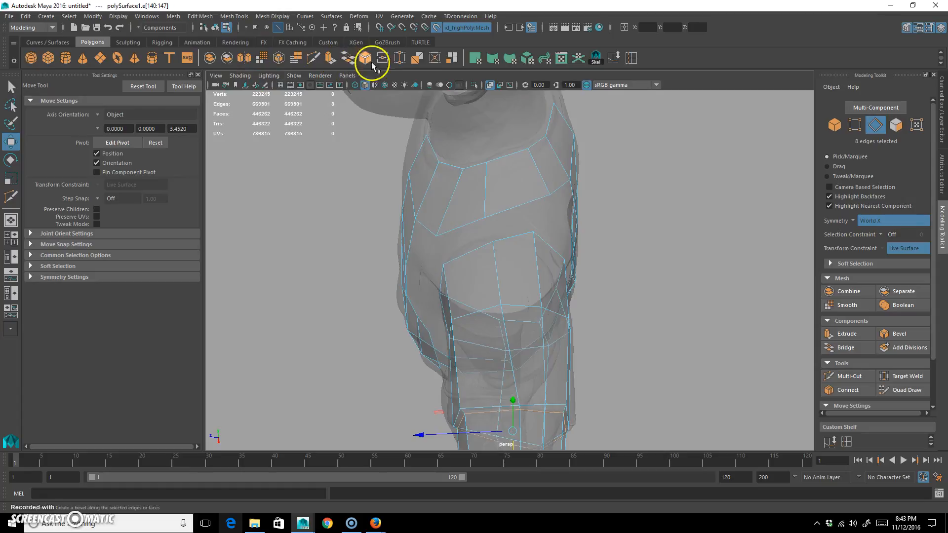
click(905, 390)
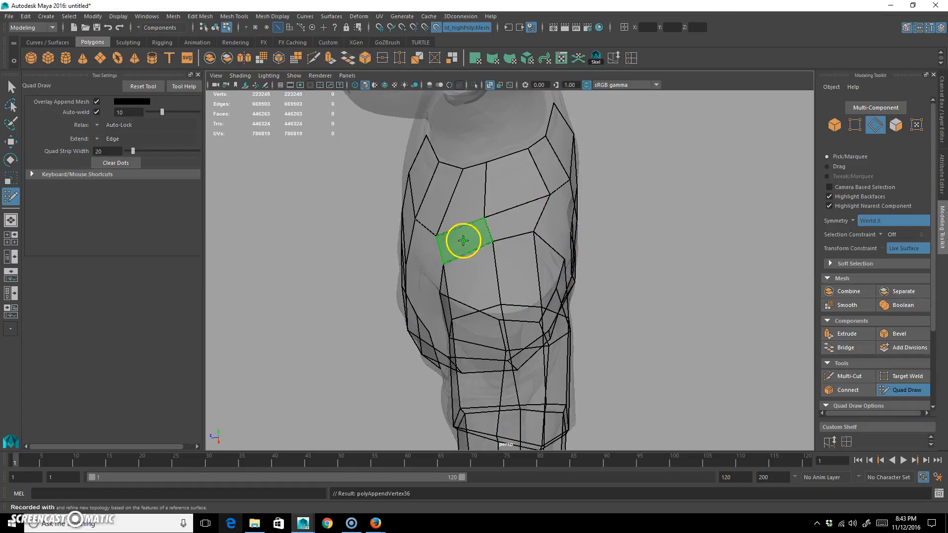
alt+drag(457, 253, 485, 268)
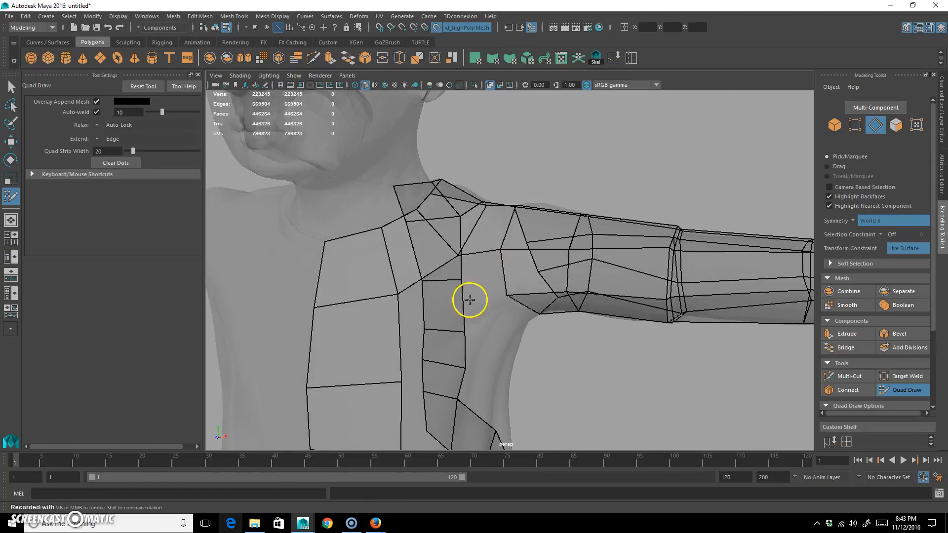
shift+click(486, 279)
Insert an edge across the upper chest strip and fill the adjacent gap toward the side strip with a quad
alt+drag(548, 347, 401, 287)
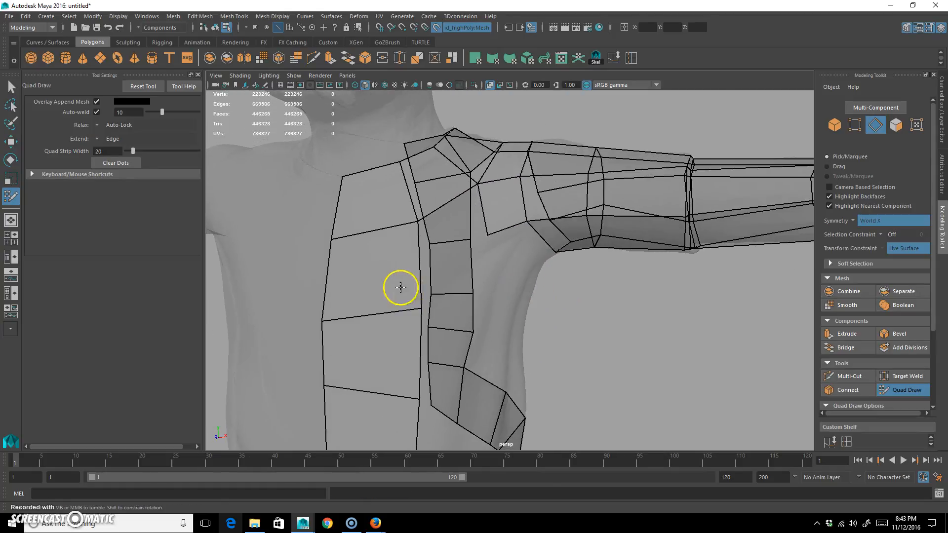
ctrl+click(418, 265)
shift+click(453, 227)
Insert two edge loops around the arm, one on the forearm and one between the sleeve cuff and elbow
alt+middle_drag(608, 250, 588, 210)
alt+middle_drag(756, 214, 612, 219)
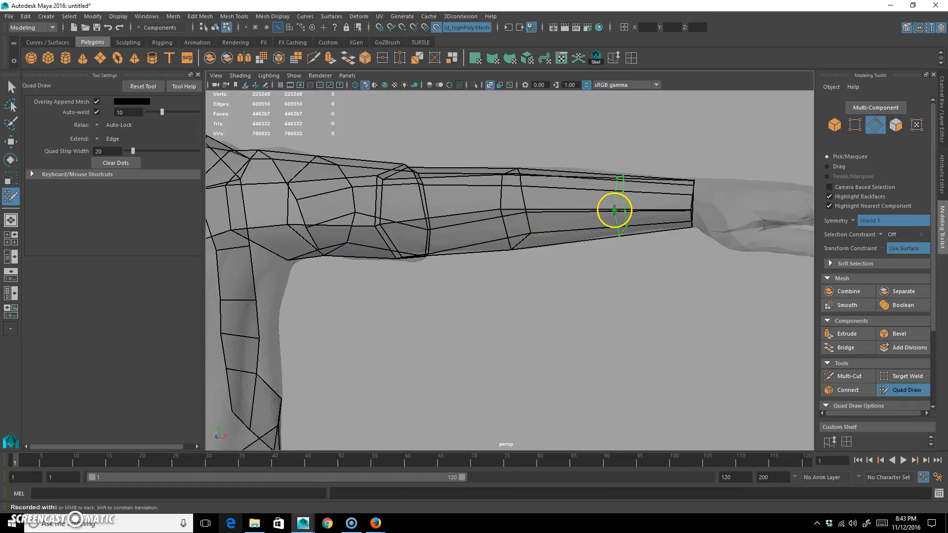
ctrl+click(581, 206)
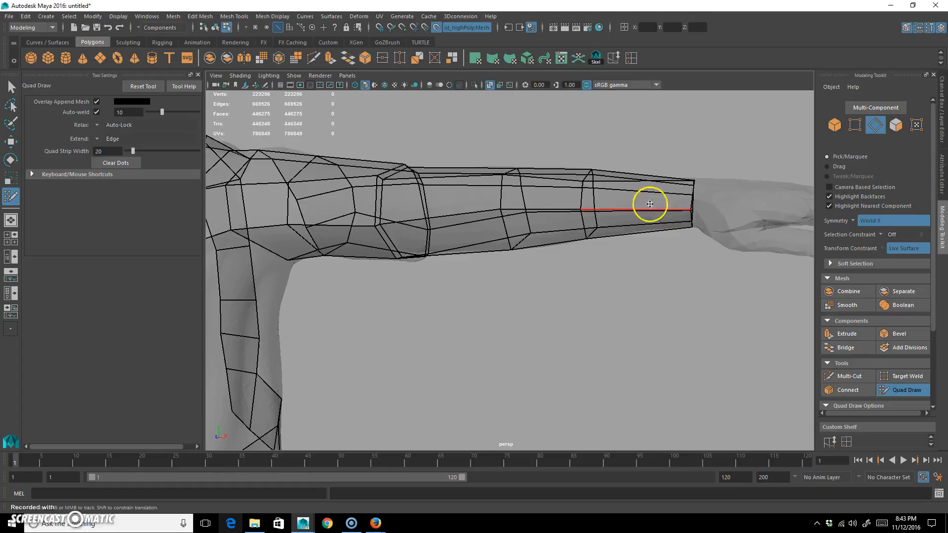
alt+middle_drag(537, 248, 493, 270)
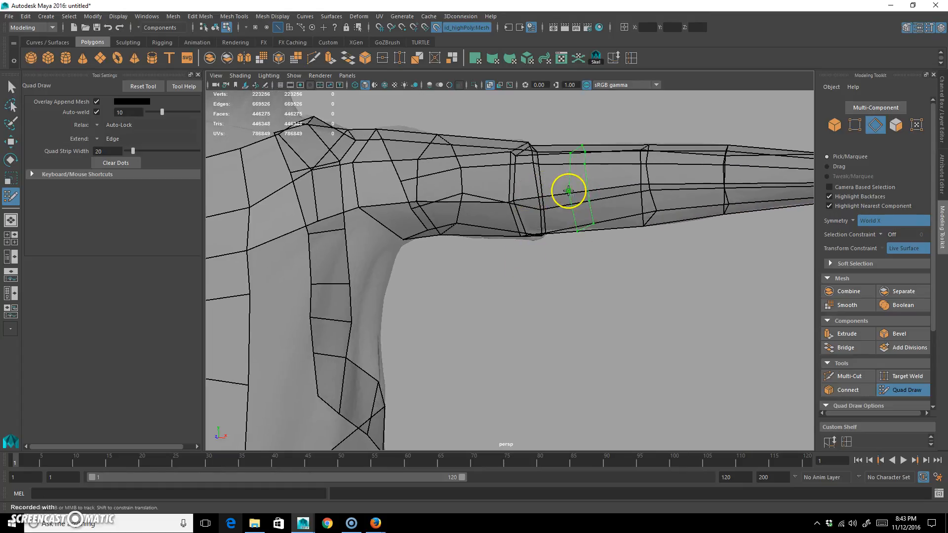
ctrl+click(568, 189)
Fill the gap between the chest strip and the front of the armpit with quads
mouse_move(454, 298)
alt+mouse_down()
mouse_move(491, 277)
mouse_move(517, 280)
mouse_move(480, 277)
mouse_move(463, 287)
alt+mouse_up()
alt+middle_drag(462, 287, 396, 222)
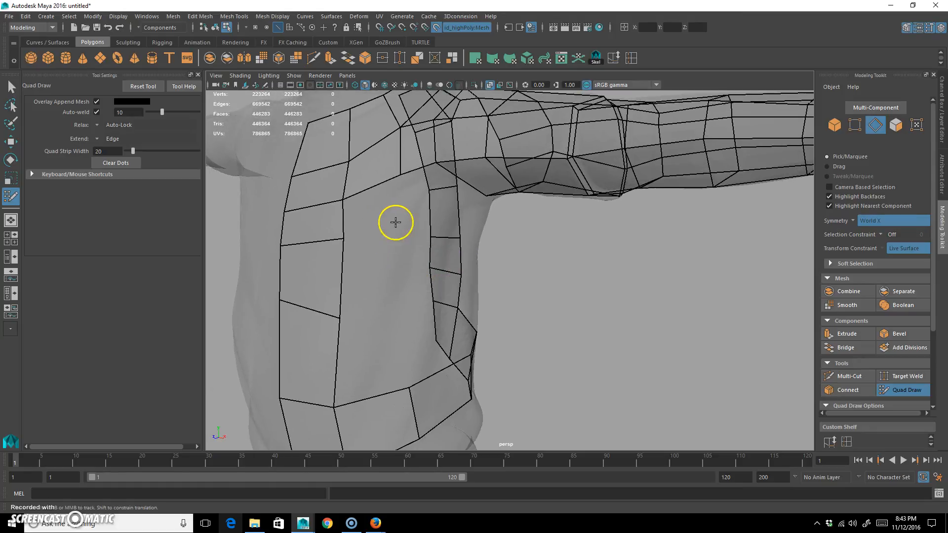
shift+click(370, 203)
mouse_move(465, 220)
alt+mouse_down()
mouse_move(451, 216)
mouse_move(480, 237)
alt+mouse_up()
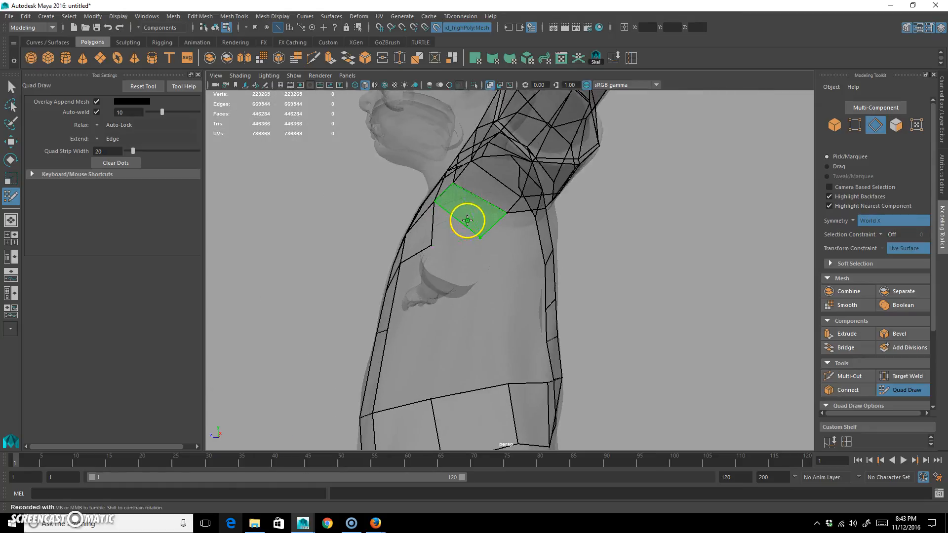
mouse_move(487, 256)
alt+mouse_down()
mouse_move(509, 264)
mouse_move(525, 254)
mouse_move(532, 267)
mouse_move(487, 250)
mouse_move(523, 254)
mouse_move(515, 240)
alt+mouse_up()
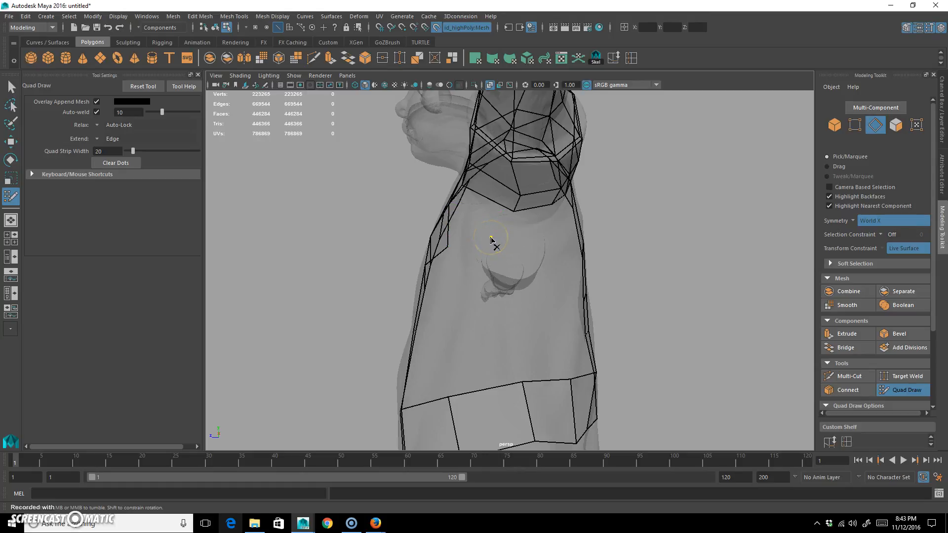
alt+drag(516, 242, 469, 245)
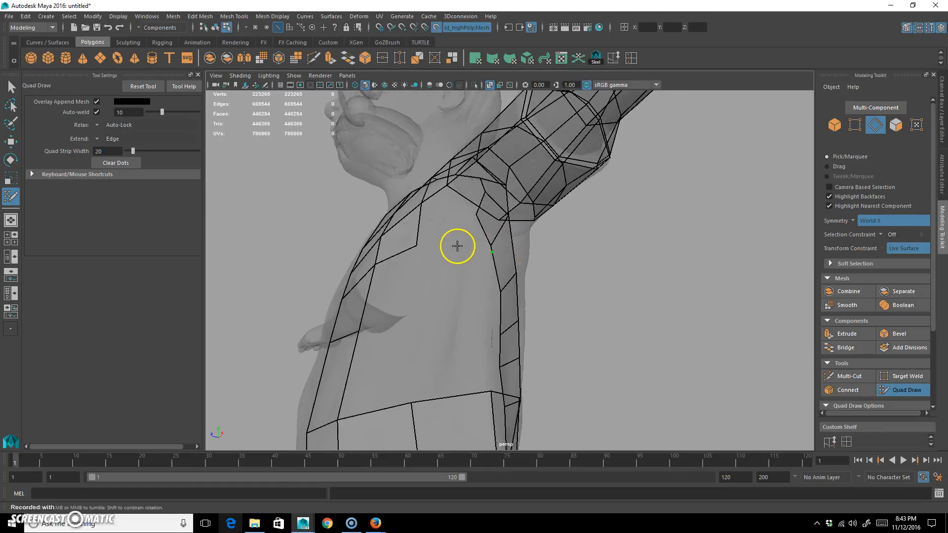
shift+click(440, 223)
shift+click(470, 221)
Fill the gap between the back of the upper-arm ring and the side strip with quads behind the armpit
alt+drag(579, 291, 644, 239)
shift+click(555, 220)
shift+click(603, 195)
shift+click(580, 232)
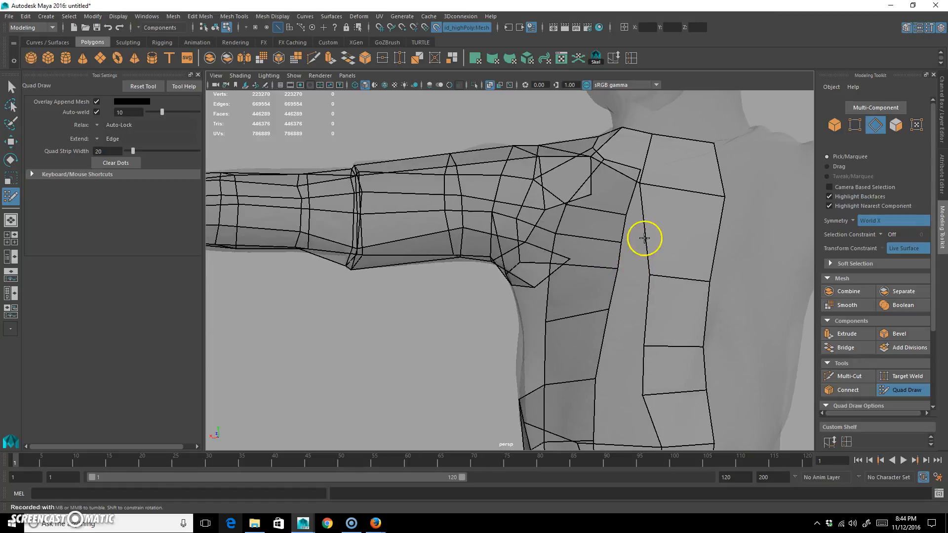
Fill the shoulder-blade gap between the side strip and the centre back strip with quads
shift+click(622, 196)
alt+drag(586, 256, 552, 212)
shift+click(574, 201)
alt+drag(646, 250, 626, 232)
shift+click(615, 223)
Add quads beneath the armpit from the back around the torso's side to the chest strip
mouse_move(564, 322)
alt+mouse_down()
mouse_move(684, 303)
mouse_move(677, 313)
mouse_move(535, 313)
mouse_move(553, 297)
mouse_move(608, 303)
mouse_move(607, 294)
mouse_move(567, 311)
alt+mouse_up()
shift+click(588, 293)
mouse_move(506, 323)
alt+mouse_down()
mouse_move(550, 321)
mouse_move(504, 326)
alt+mouse_up()
shift+click(538, 307)
shift+click(496, 301)
mouse_move(468, 328)
alt+mouse_down()
mouse_move(432, 311)
mouse_move(430, 353)
mouse_move(385, 345)
mouse_move(438, 336)
mouse_move(388, 349)
mouse_move(400, 328)
alt+mouse_up()
shift+click(458, 292)
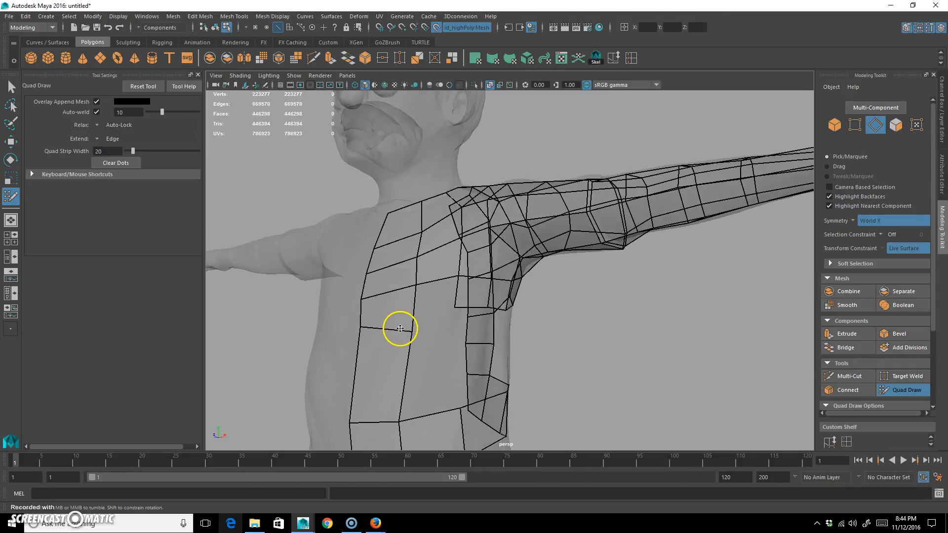
shift+click(433, 297)
Split the waist strip with an added edge and fill the side gap between the armpit row and the waist with quads
alt+drag(512, 344, 585, 311)
alt+drag(512, 349, 672, 339)
alt+middle_drag(548, 372, 587, 312)
mouse_move(543, 322)
alt+mouse_down()
mouse_move(519, 321)
mouse_move(529, 324)
mouse_move(479, 351)
alt+mouse_up()
shift+click(439, 299)
ctrl+click(491, 325)
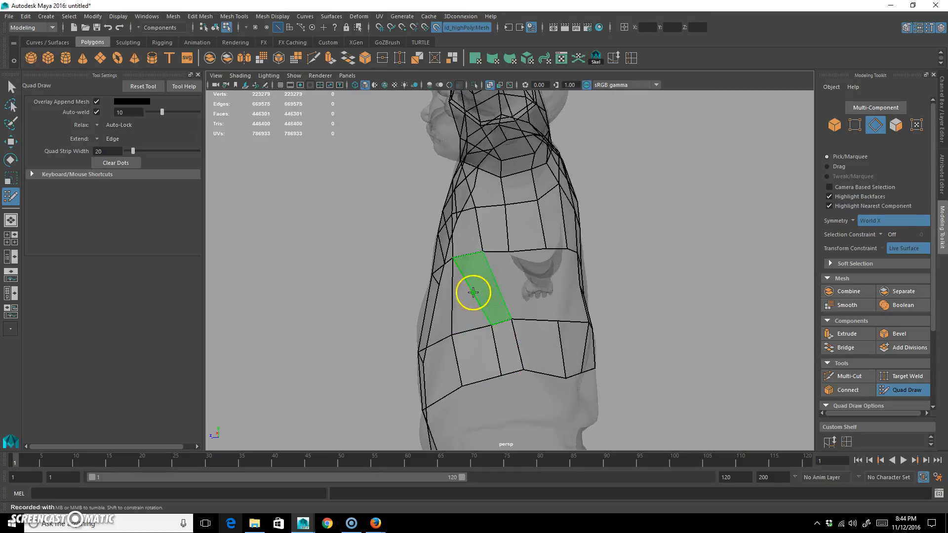
shift+click(472, 290)
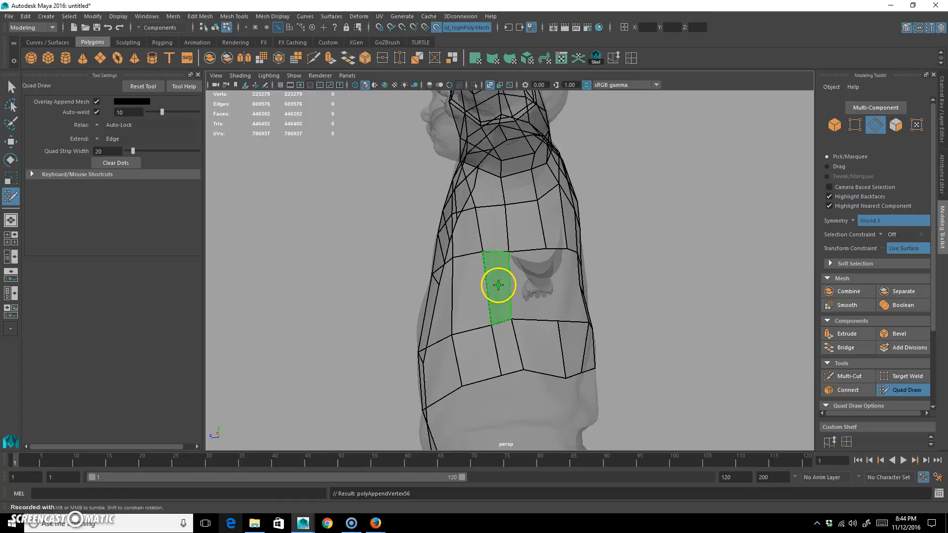
shift+click(498, 285)
shift+click(531, 293)
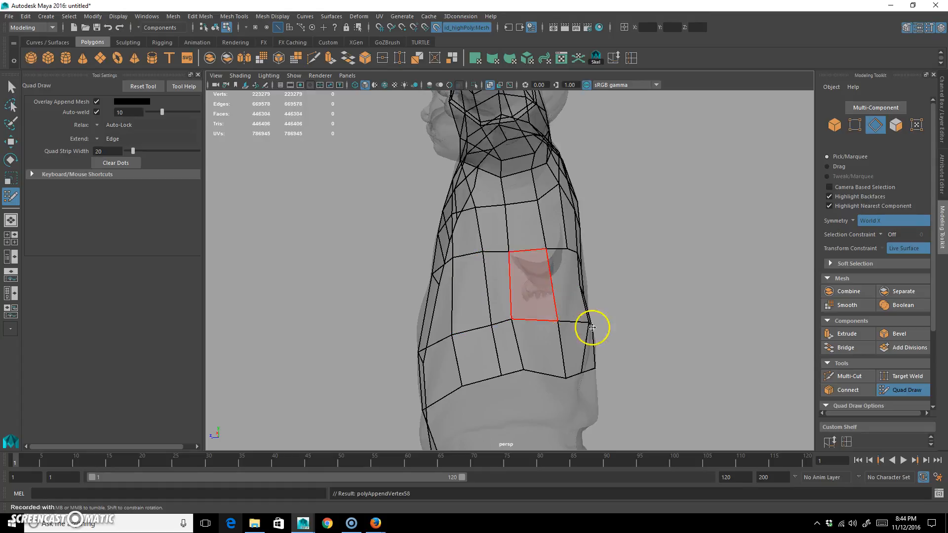
Insert edge loops across the lower back and side panels and fill the remaining lower-back gap with a quad
alt+drag(593, 328, 550, 362)
ctrl+click(569, 328)
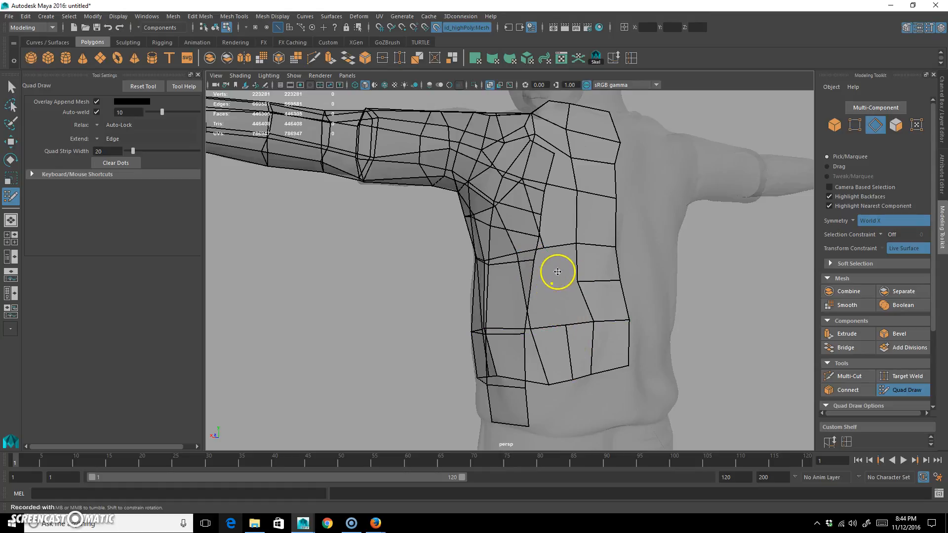
alt+drag(536, 265, 537, 285)
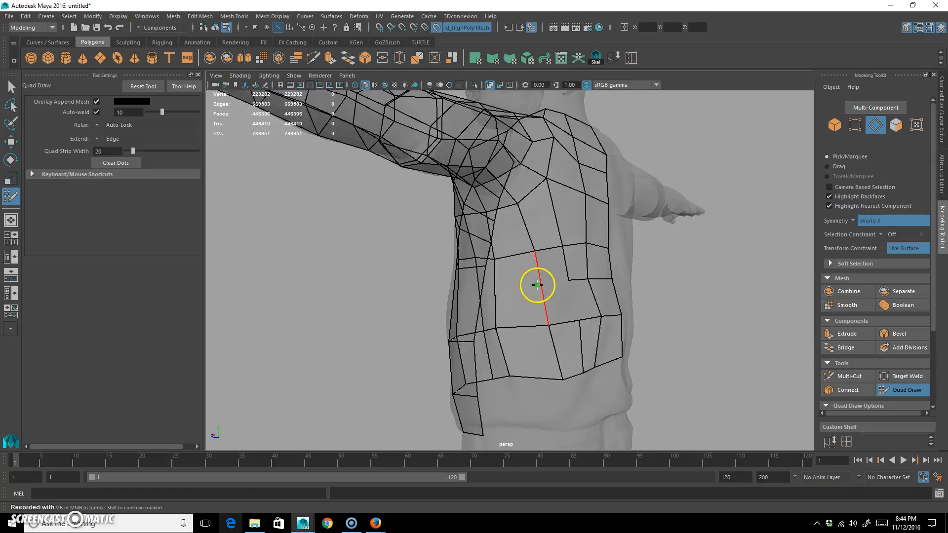
ctrl+click(550, 274)
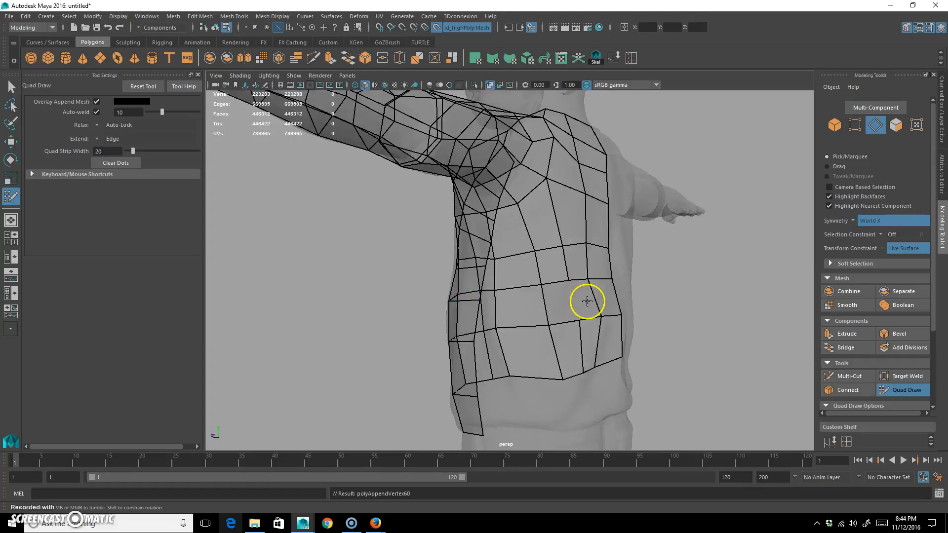
shift+click(562, 303)
Add a row of quads below the waist strip from the front hip around the side to the centre back
mouse_move(590, 346)
alt+mouse_down()
mouse_move(539, 355)
mouse_move(603, 324)
mouse_move(556, 333)
mouse_move(565, 298)
mouse_move(569, 318)
mouse_move(629, 330)
mouse_move(615, 339)
mouse_move(591, 154)
alt+mouse_up()
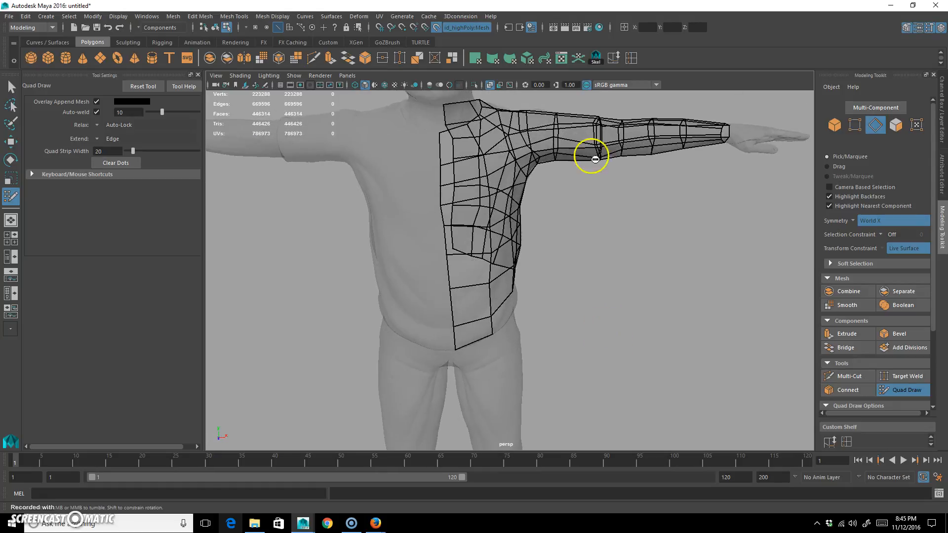
mouse_move(487, 377)
alt+mouse_down()
mouse_move(434, 345)
mouse_move(383, 360)
mouse_move(491, 331)
mouse_move(497, 317)
alt+mouse_up()
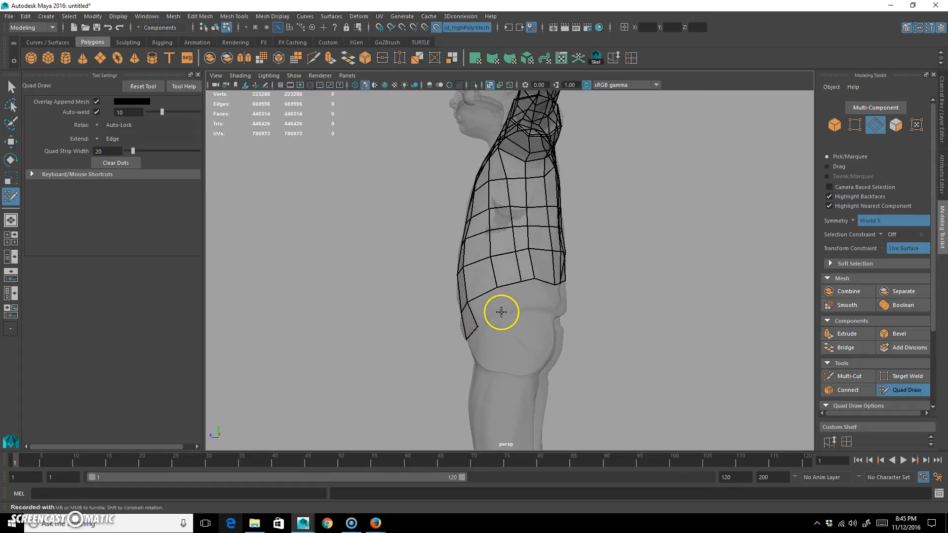
alt+drag(574, 309, 508, 303)
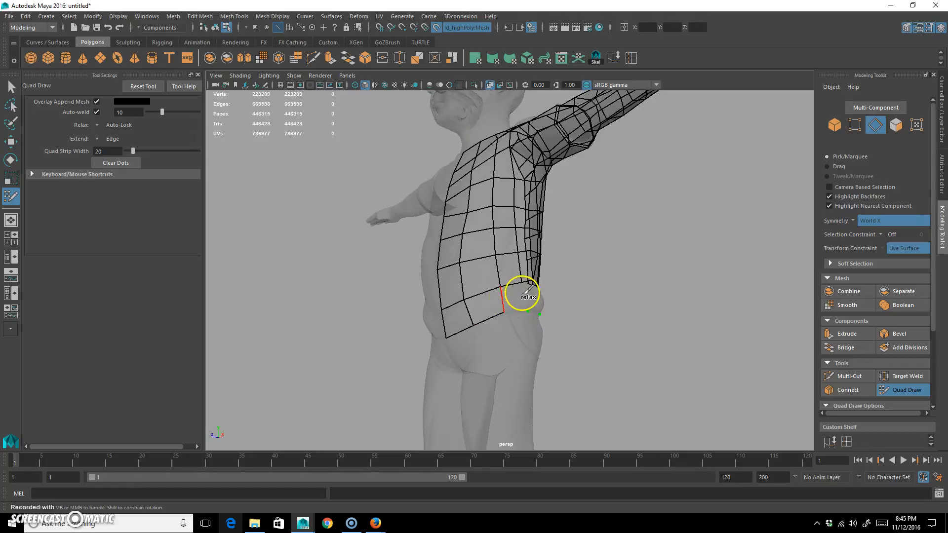
shift+click(514, 299)
mouse_move(543, 332)
alt+mouse_down()
mouse_move(531, 299)
mouse_move(548, 308)
alt+mouse_up()
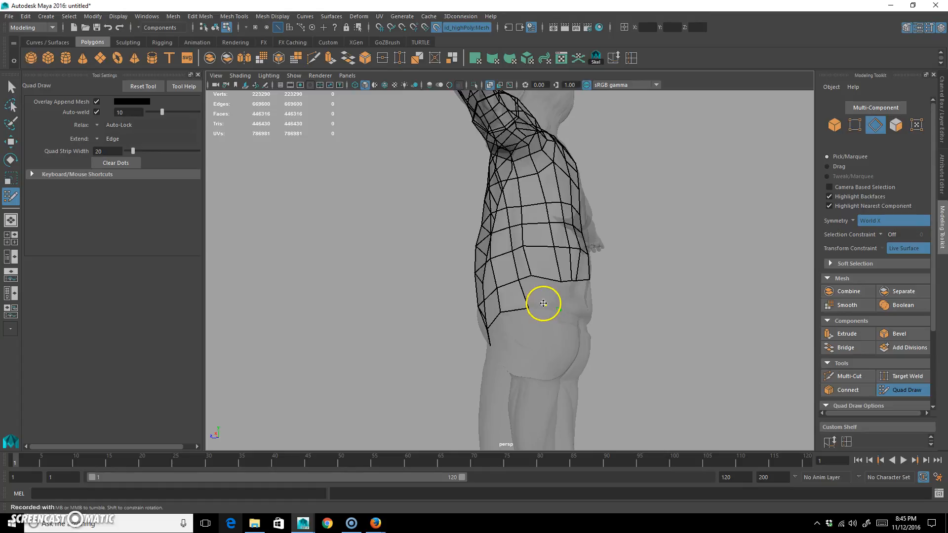
key(ctrl+z)
shift+click(548, 294)
alt+drag(643, 321, 563, 296)
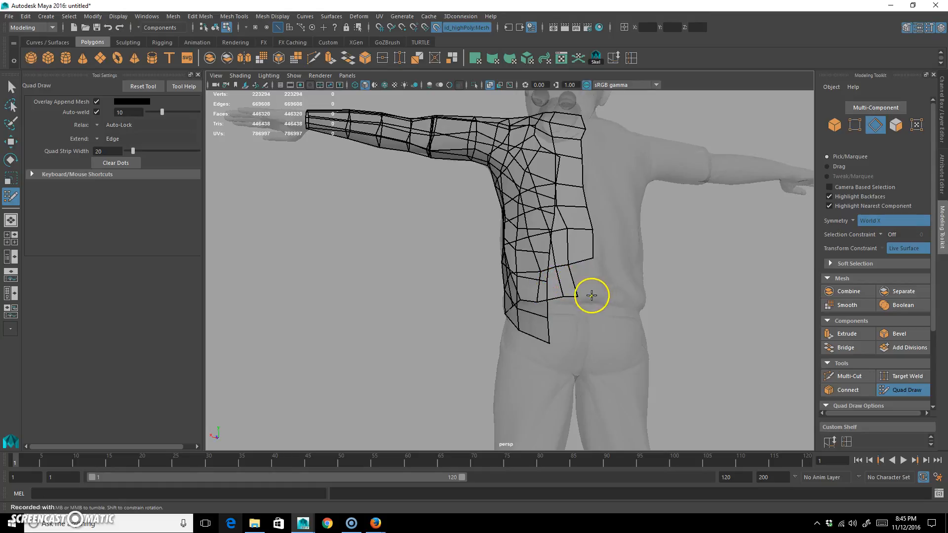
shift+click(586, 280)
mouse_move(591, 303)
alt+mouse_down()
mouse_move(516, 324)
mouse_move(614, 322)
mouse_move(545, 298)
mouse_move(586, 288)
mouse_move(607, 309)
alt+mouse_up()
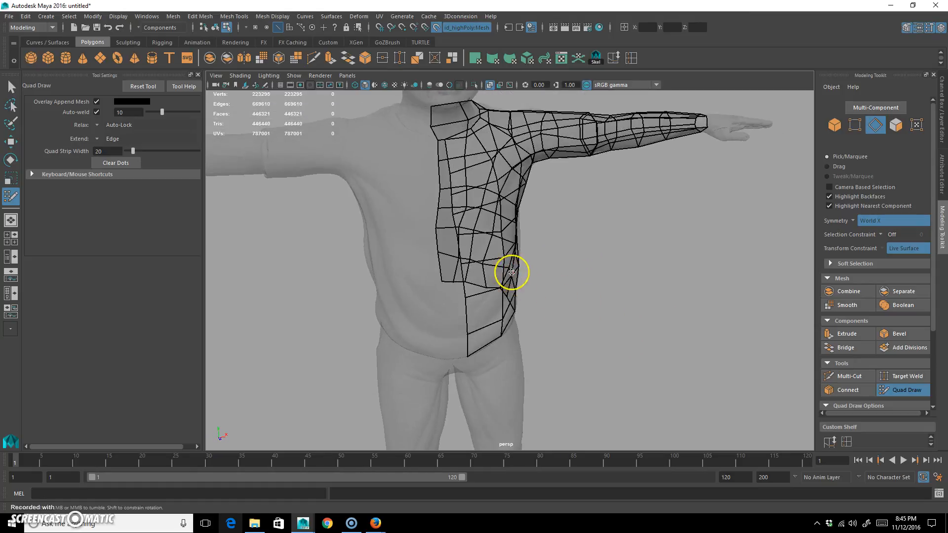
Leave Quad Draw and select only the retopology mesh's 16 border edges along the centre front and centre back
key(q)
mouse_move(491, 224)
alt+mouse_down()
mouse_move(491, 277)
mouse_move(465, 277)
mouse_move(510, 233)
mouse_move(438, 258)
mouse_move(509, 256)
alt+mouse_up()
key(F8)
click(457, 254)
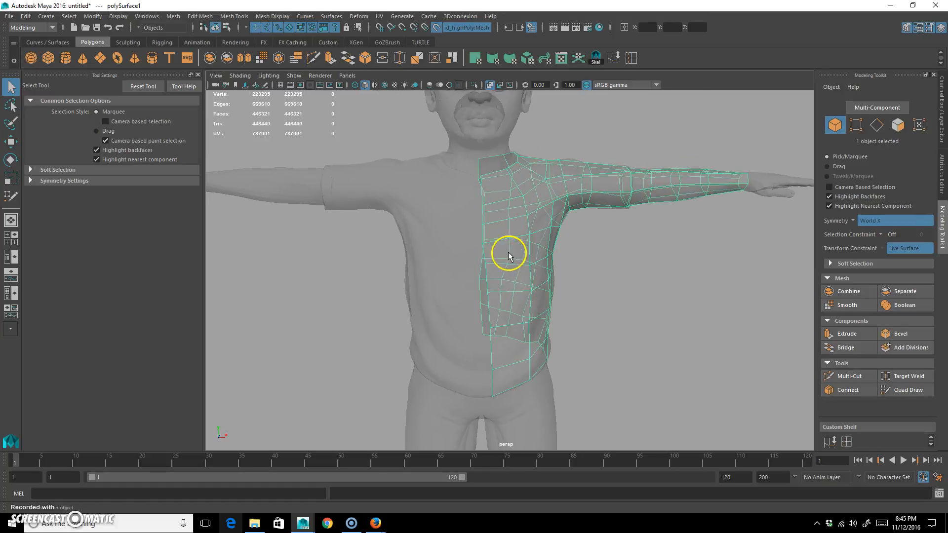
key(F10)
alt+drag(524, 339, 517, 339)
ctrl+drag(490, 209, 491, 210)
alt+drag(514, 323, 534, 322)
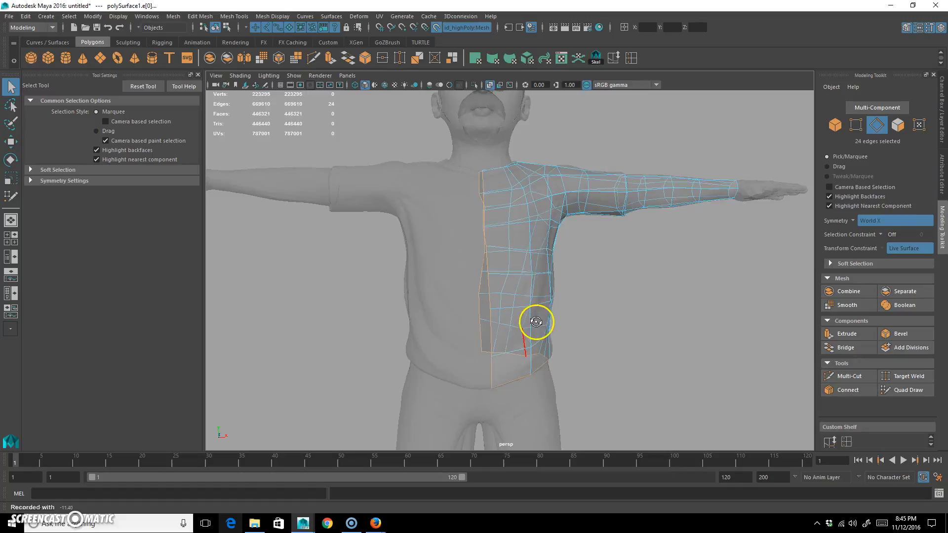
ctrl+drag(606, 261, 480, 341)
alt+drag(533, 380, 521, 390)
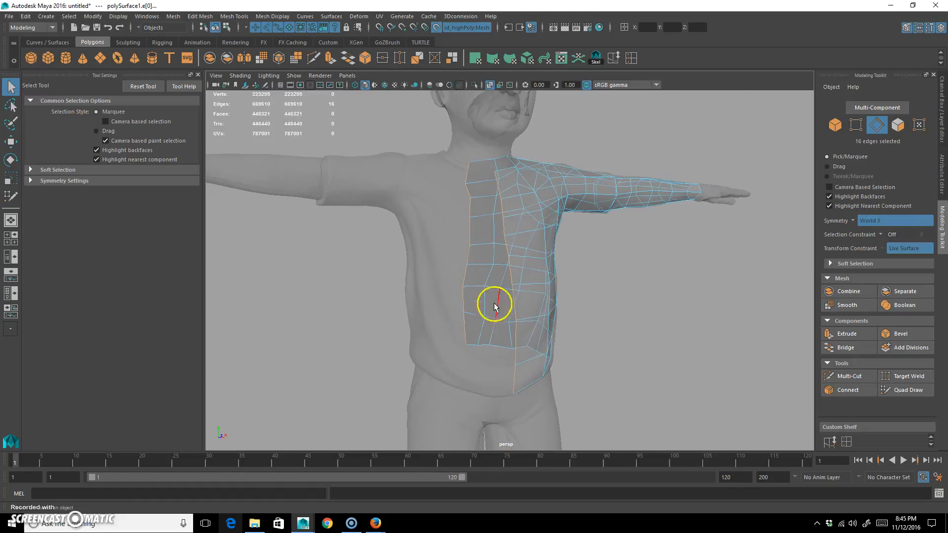
Scale the selected centre front and back border edges flat along X into one straight line
alt+drag(597, 319, 568, 319)
key(r)
alt+drag(514, 263, 583, 273)
mouse_move(516, 276)
shift+middle_down()
mouse_move(576, 272)
mouse_move(528, 275)
shift+middle_up()
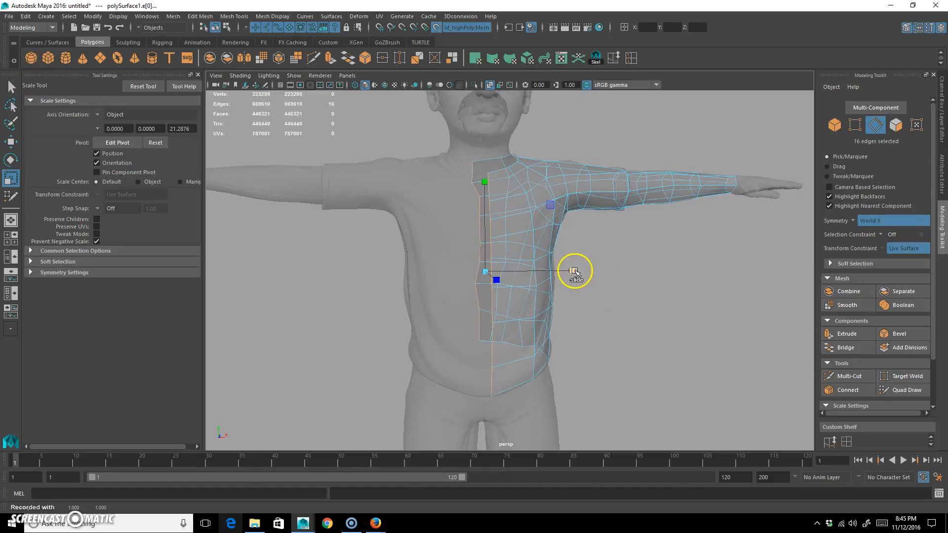
ctrl+shift+drag(490, 268, 476, 270)
alt+drag(501, 312, 495, 308)
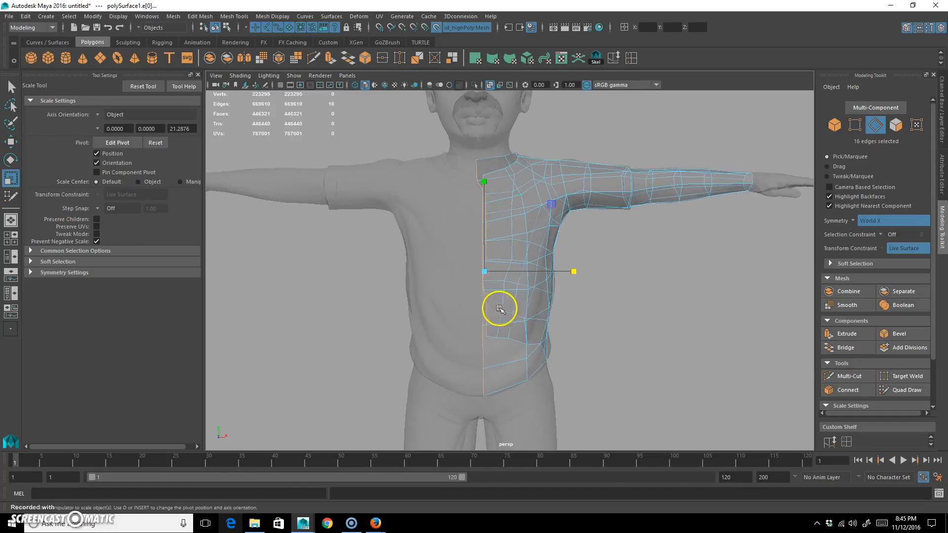
ctrl+shift+drag(566, 280, 459, 265)
ctrl+shift+drag(567, 271, 459, 266)
alt+drag(538, 290, 525, 294)
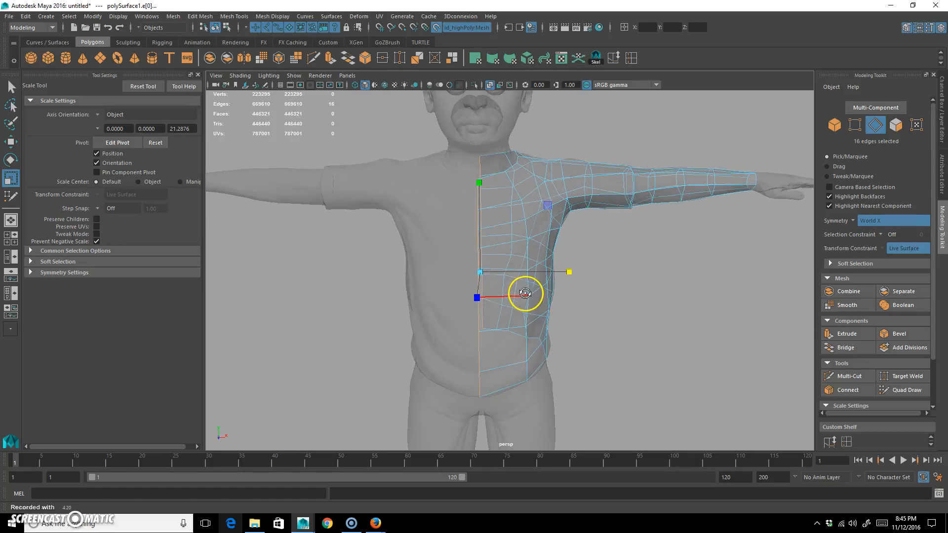
In the front view, move the flattened border edges along X onto the grid's centre line
key(space)
key(space)
alt+middle_drag(465, 186, 448, 261)
alt+right_drag(448, 261, 593, 265)
key(w)
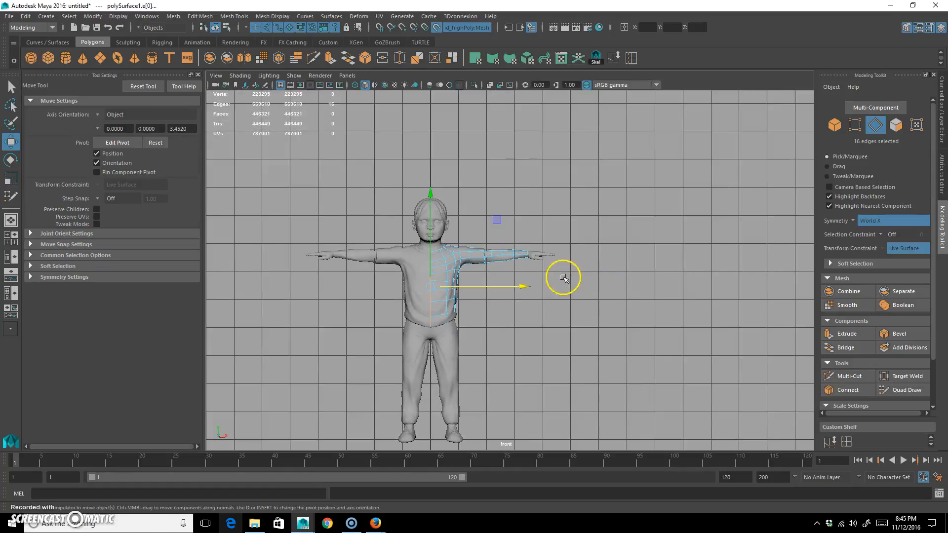
drag(524, 286, 431, 190)
alt+right_drag(377, 301, 436, 259)
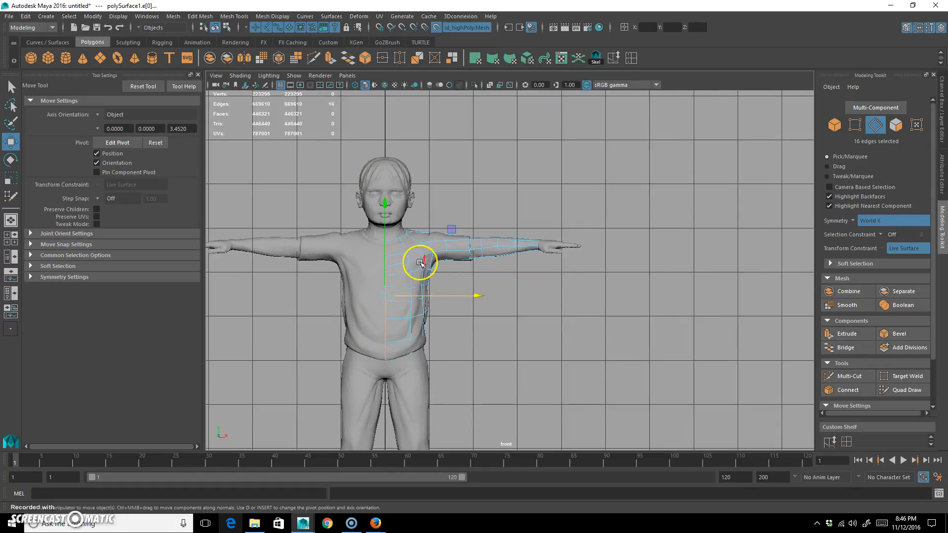
Return to object mode, duplicate the half mesh and mirror the copy with a Scale X of -1
key(F8)
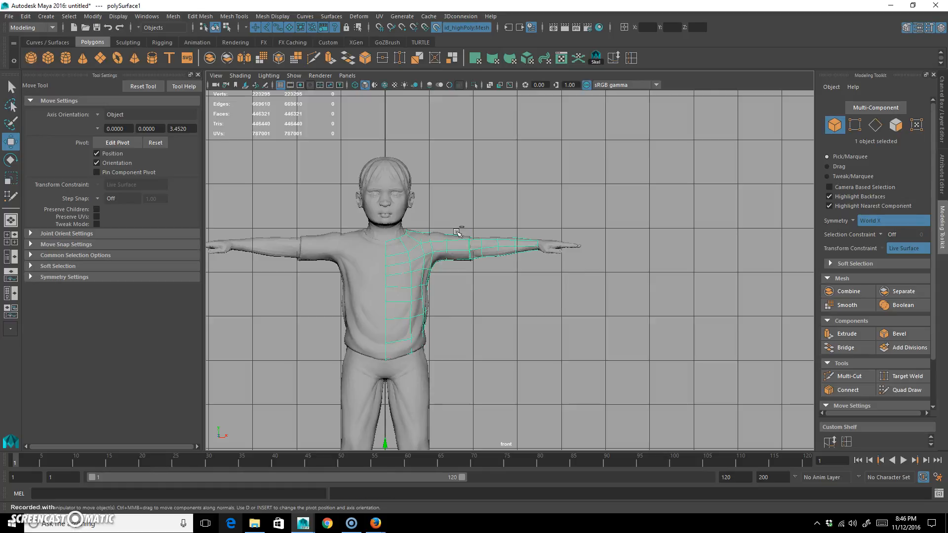
click(941, 123)
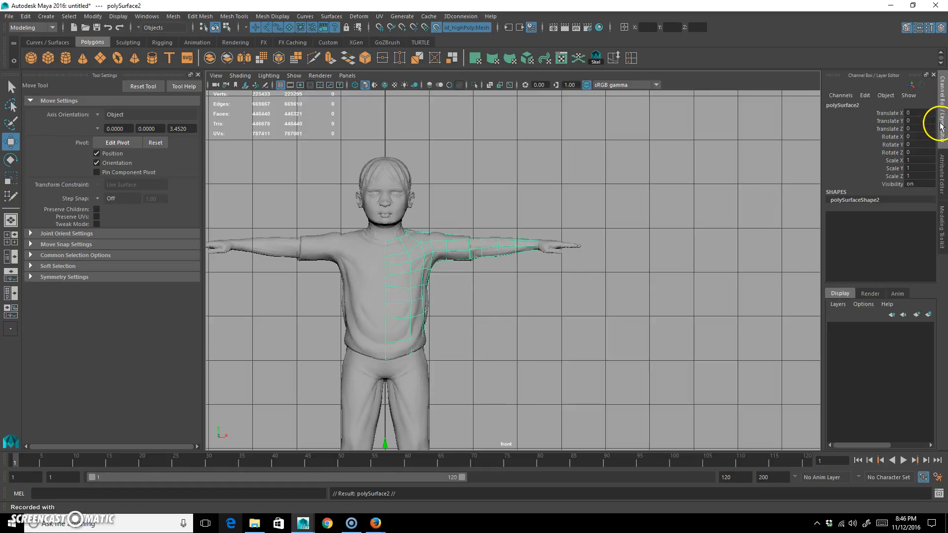
click(919, 160)
text(-1)
key(Return)
Select both the original and the mirrored half and combine them into one mesh
click(412, 277)
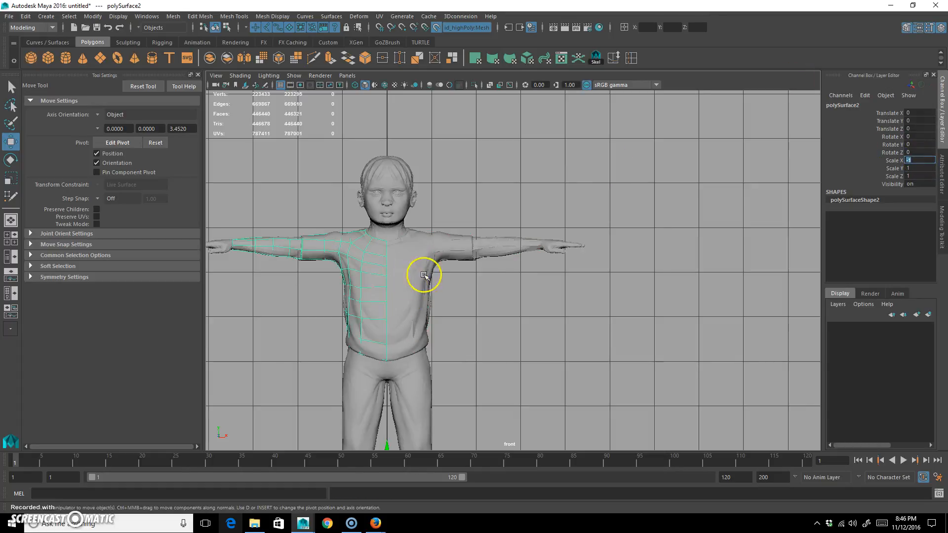
shift+click(443, 270)
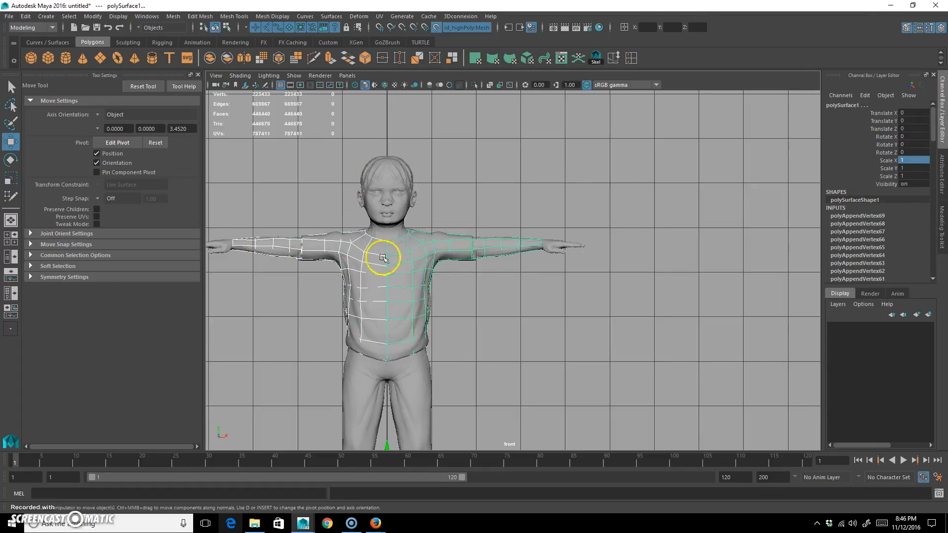
click(210, 58)
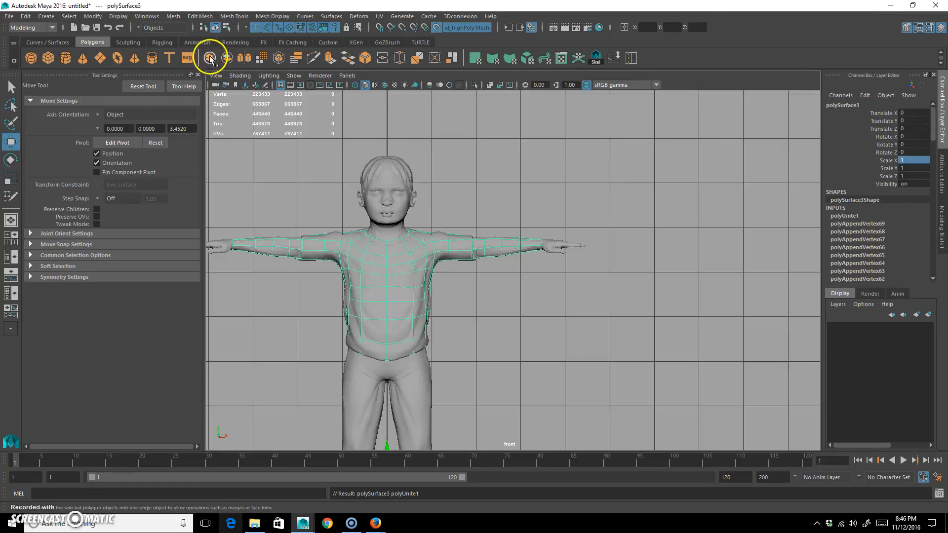
Merge the vertices along the combined mesh's centre line with a 0.001 distance threshold and reselect the mesh as an object
right_drag(313, 261, 254, 255)
drag(377, 200, 398, 401)
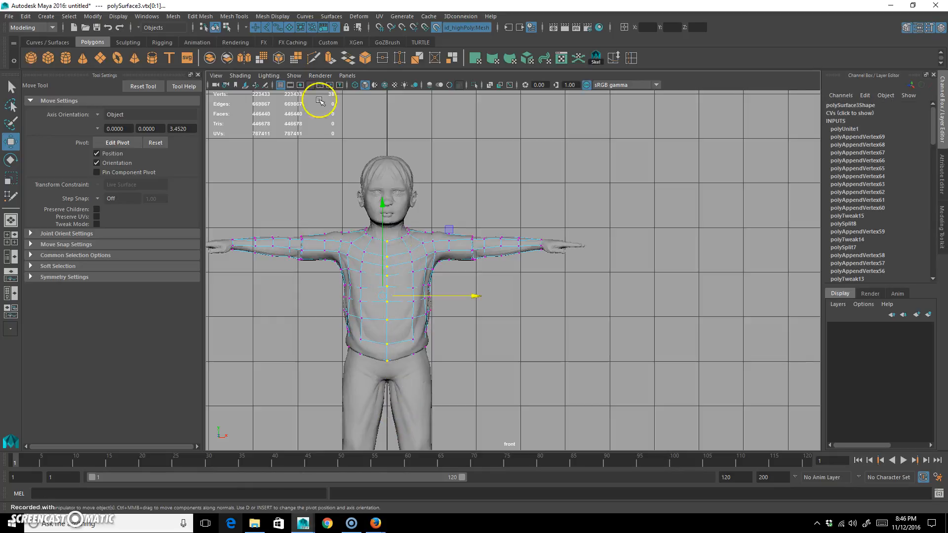
click(383, 55)
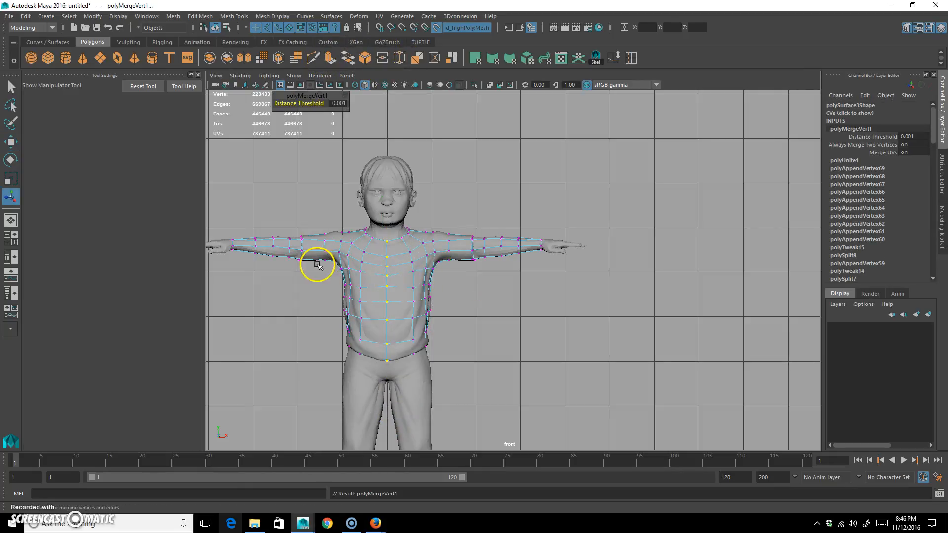
alt+right_drag(316, 267, 438, 246)
alt+middle_drag(438, 245, 490, 291)
click(475, 325)
right_drag(451, 340, 518, 279)
click(460, 340)
In the perspective view, use Quad Draw to add one quad below the front hem beside the centre line
key(space)
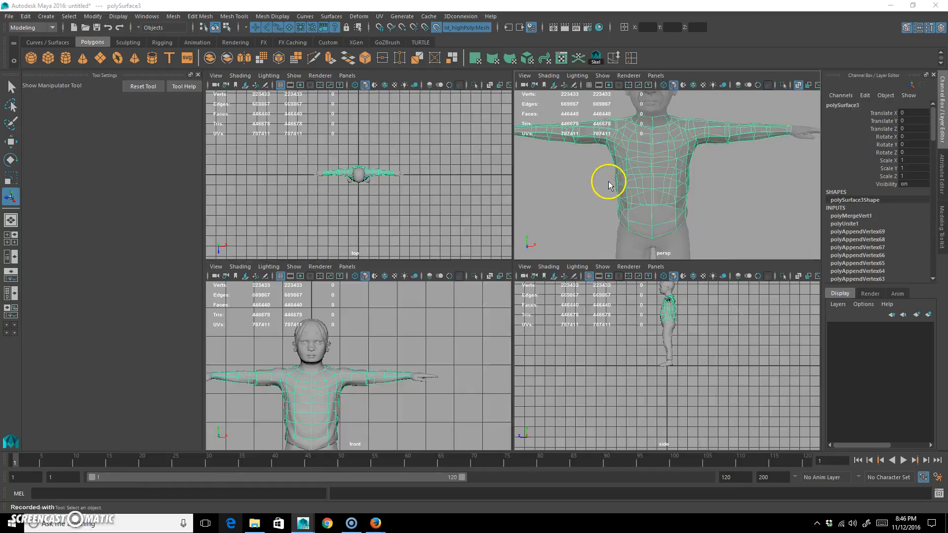
key(space)
alt+drag(576, 214, 488, 274)
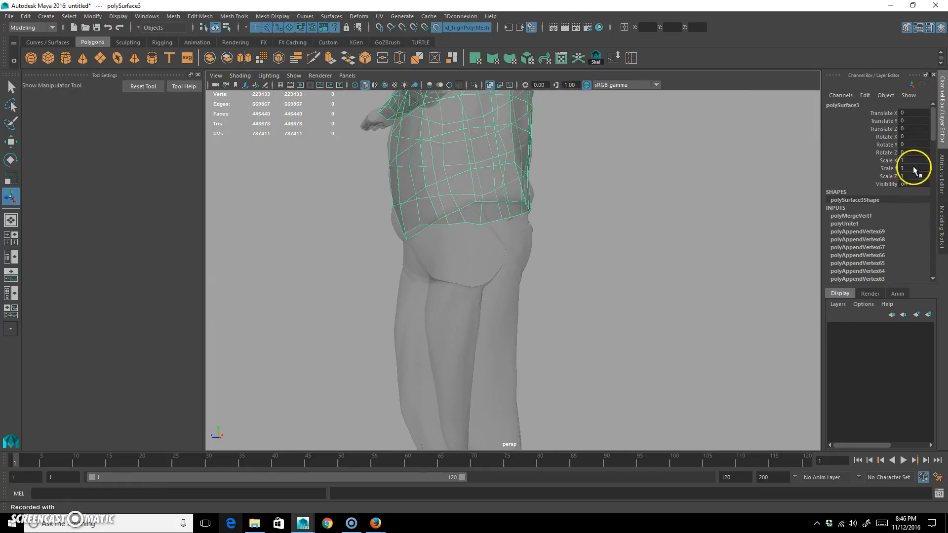
click(906, 27)
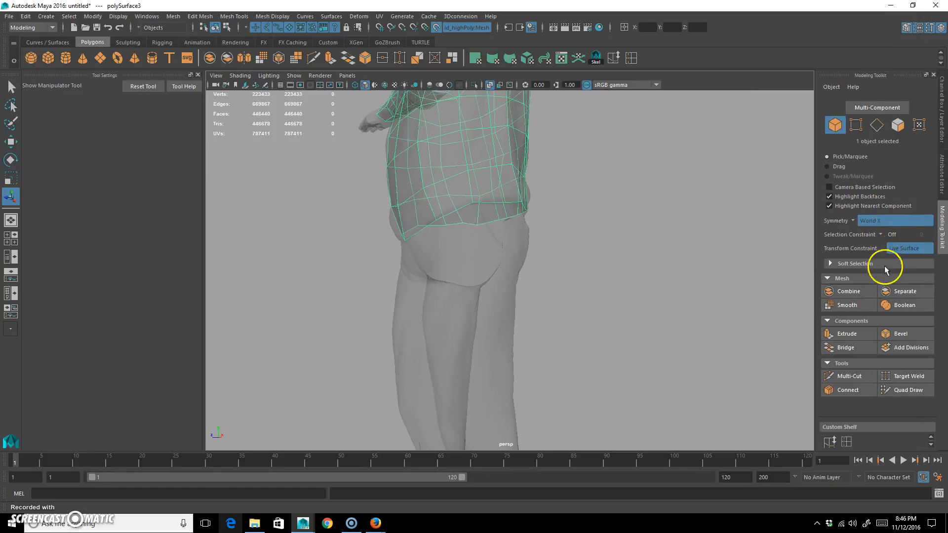
click(909, 390)
mouse_move(474, 266)
alt+mouse_down()
mouse_move(540, 253)
mouse_move(482, 255)
alt+mouse_up()
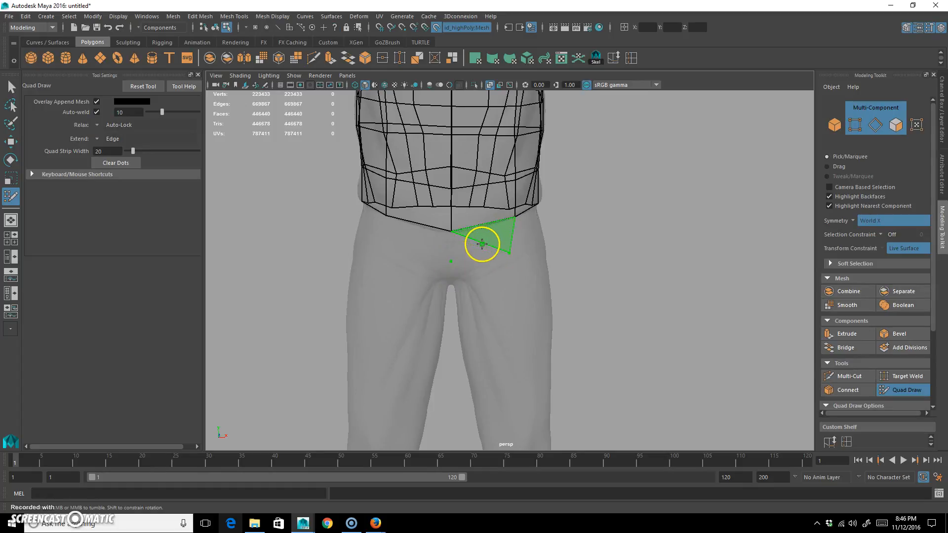
mouse_move(485, 239)
alt+mouse_down()
mouse_move(485, 265)
mouse_move(469, 255)
alt+mouse_up()
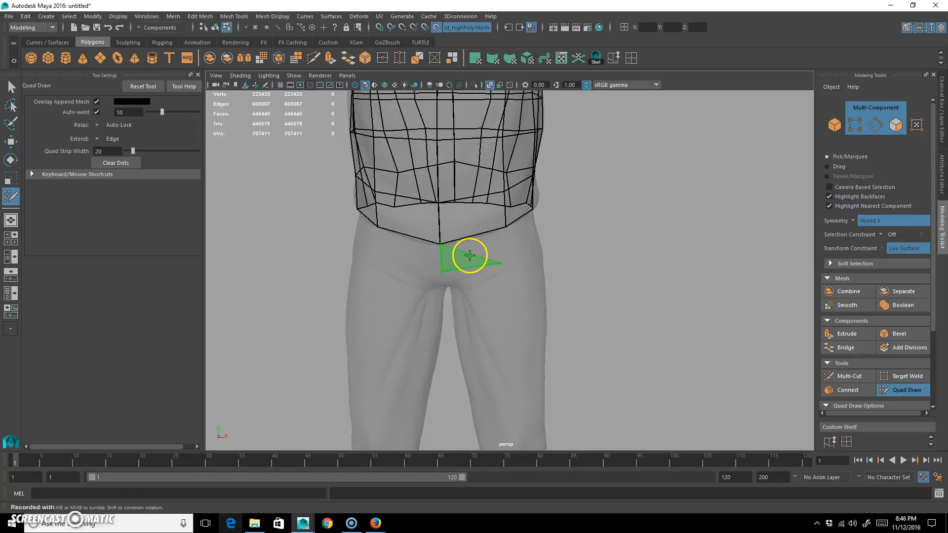
alt+drag(504, 267, 504, 268)
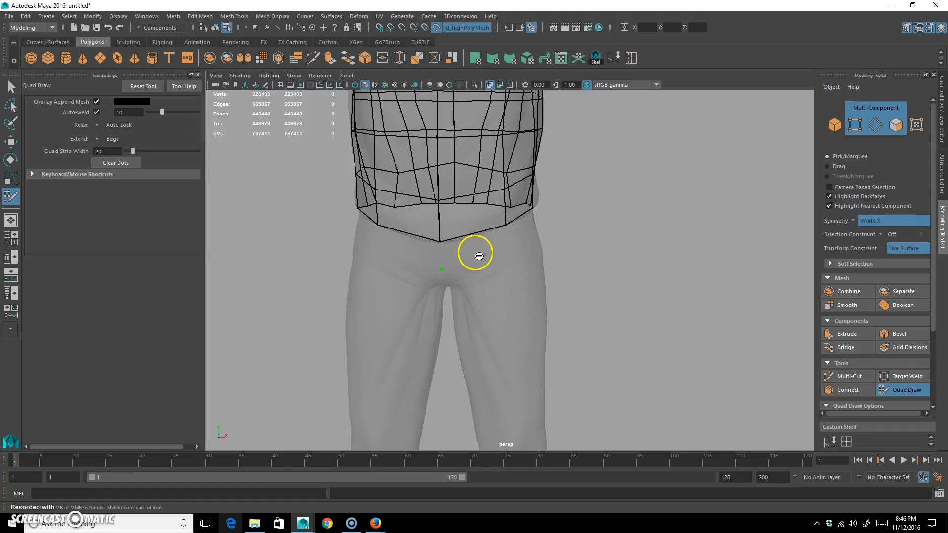
alt+drag(478, 258, 484, 255)
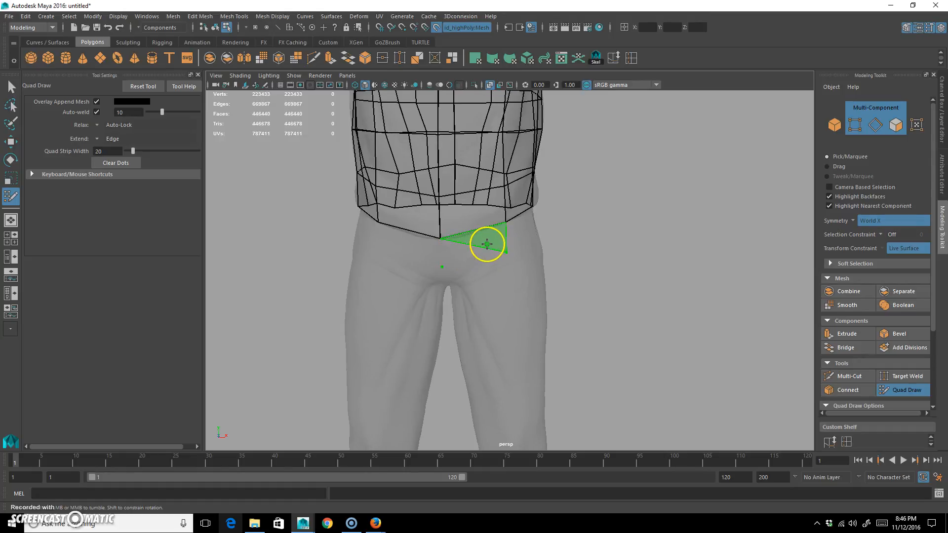
shift+click(481, 250)
Leave Quad Draw and select the centre front vertex above the hem to check whether the two halves are merged
mouse_move(529, 281)
alt+mouse_down()
mouse_move(529, 298)
mouse_move(451, 247)
mouse_move(416, 271)
alt+mouse_up()
mouse_move(470, 257)
alt+mouse_down()
mouse_move(502, 273)
mouse_move(519, 257)
mouse_move(479, 251)
mouse_move(497, 239)
alt+mouse_up()
key(q)
click(498, 239)
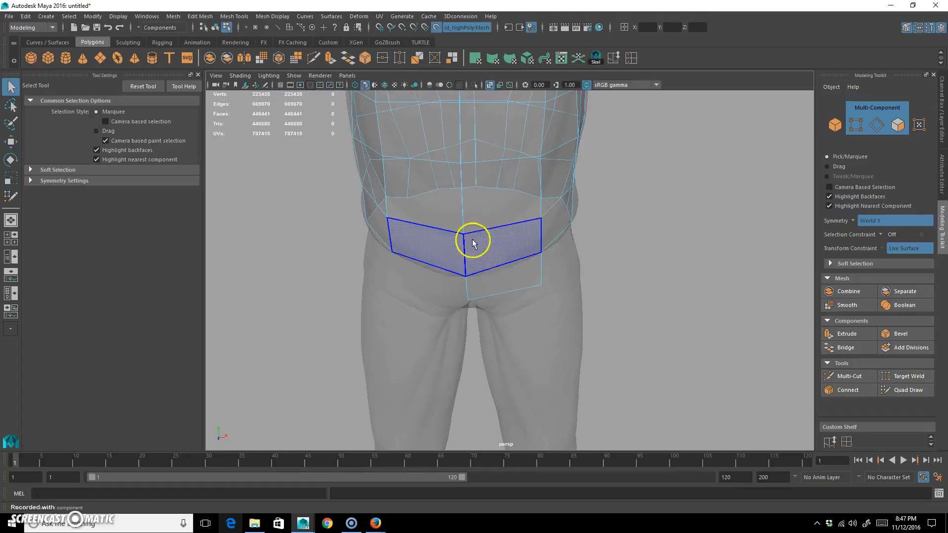
right_drag(471, 218, 454, 182)
key(F9)
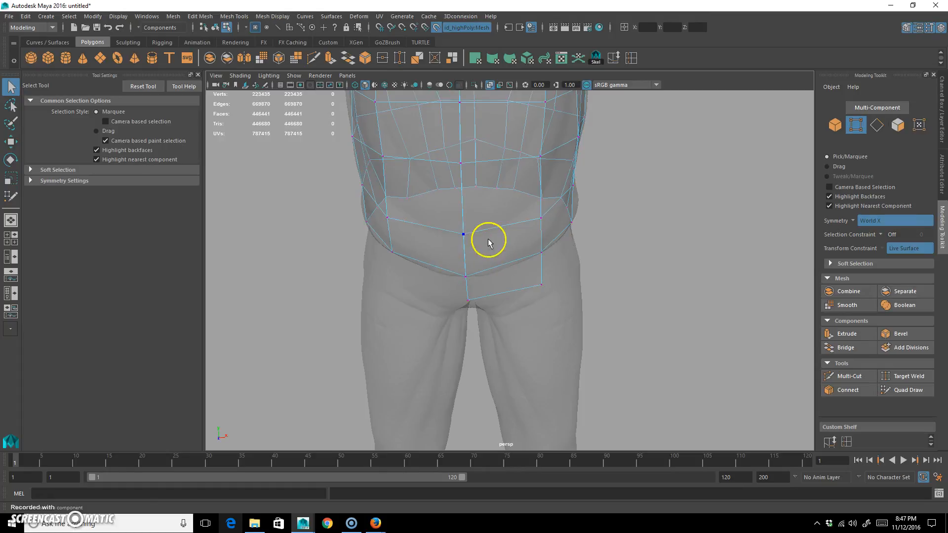
click(465, 235)
key(w)
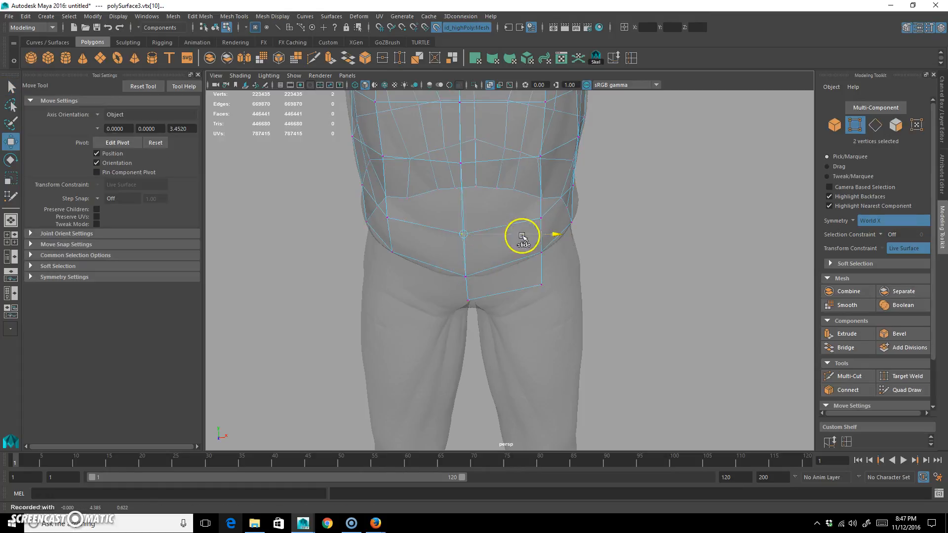
Select only the centre-line vertices, scale them flat along X and merge them with a 0.001 distance threshold
scroll(590, 220, down, 10)
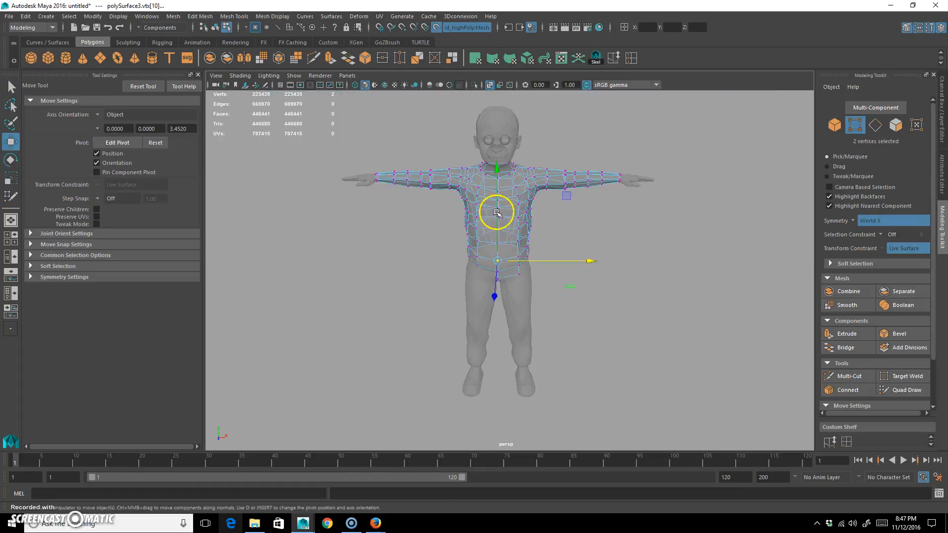
double_click(502, 161)
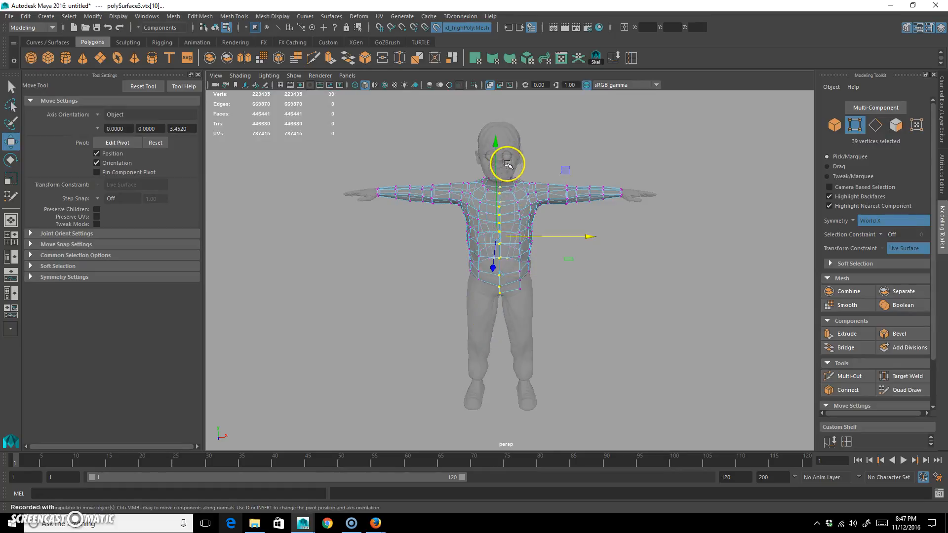
scroll(586, 209, up, 3)
key(r)
drag(577, 211, 429, 206)
alt+drag(564, 244, 573, 225)
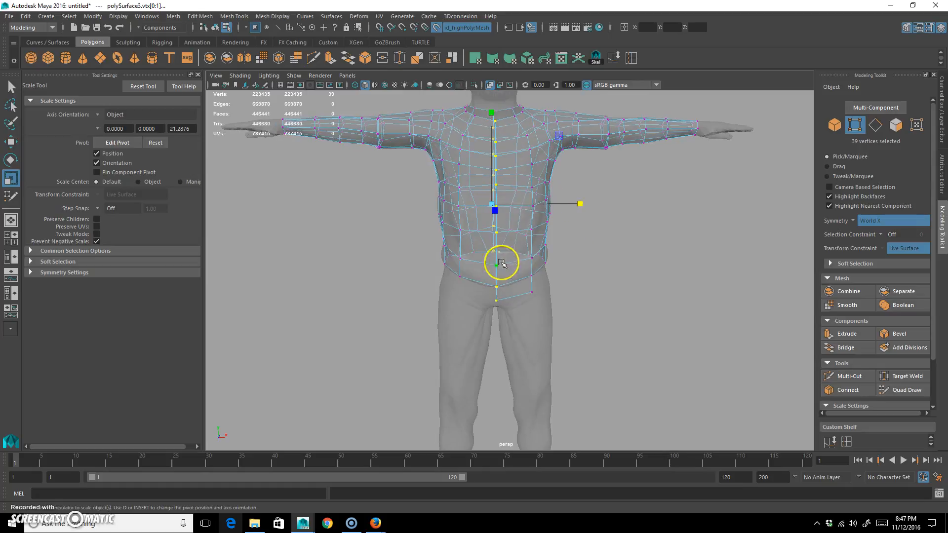
ctrl+drag(466, 269, 507, 272)
click(585, 204)
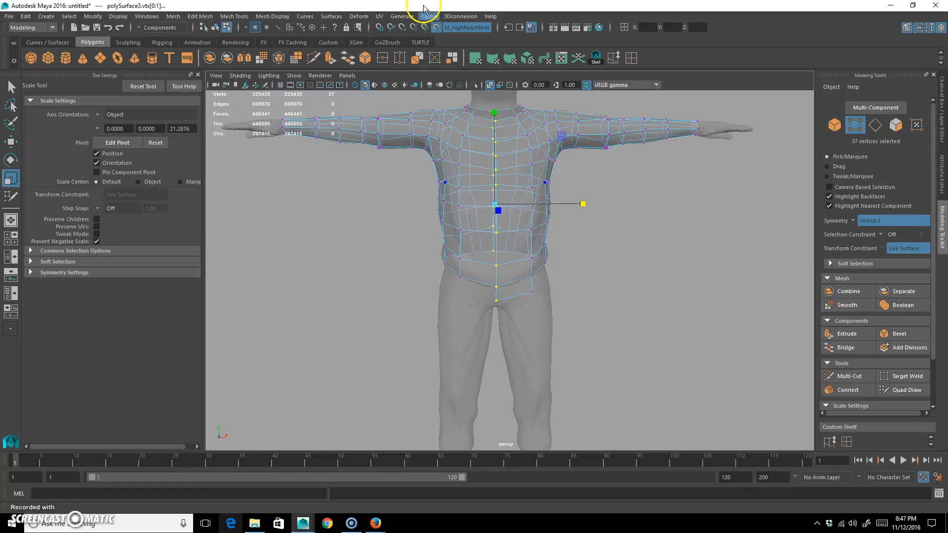
click(382, 58)
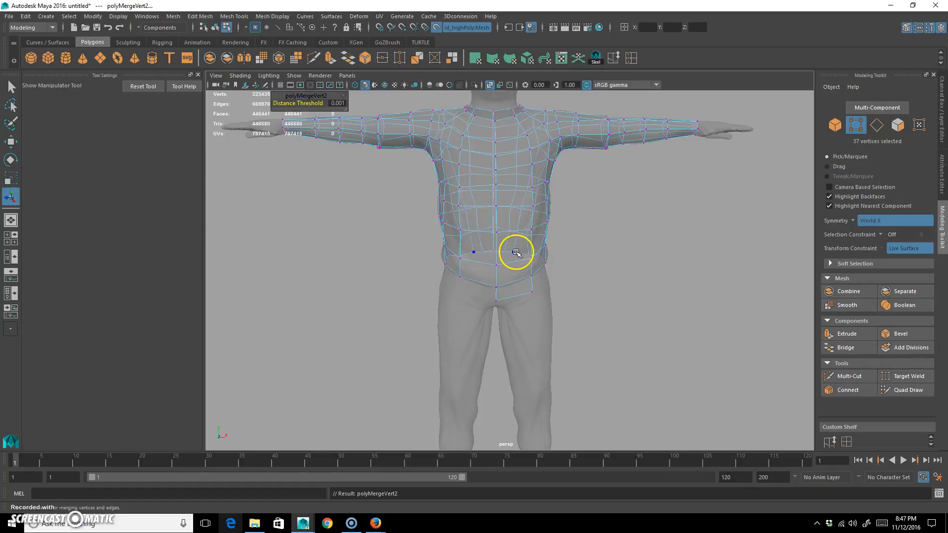
Merge the overlapping centre vertex pairs one by one from the lower belly down to the front hem
alt+right_drag(519, 250, 536, 271)
alt+drag(536, 271, 535, 310)
click(529, 291)
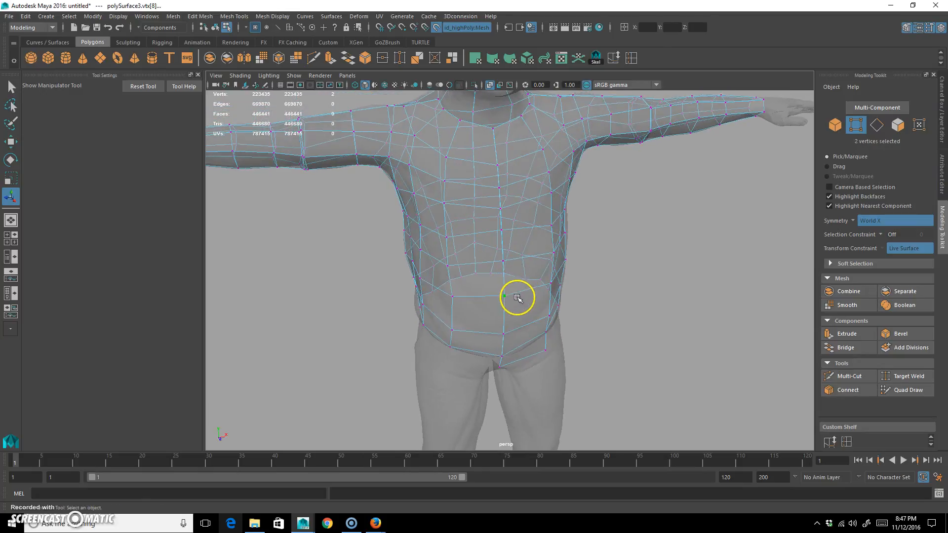
key(g)
click(517, 324)
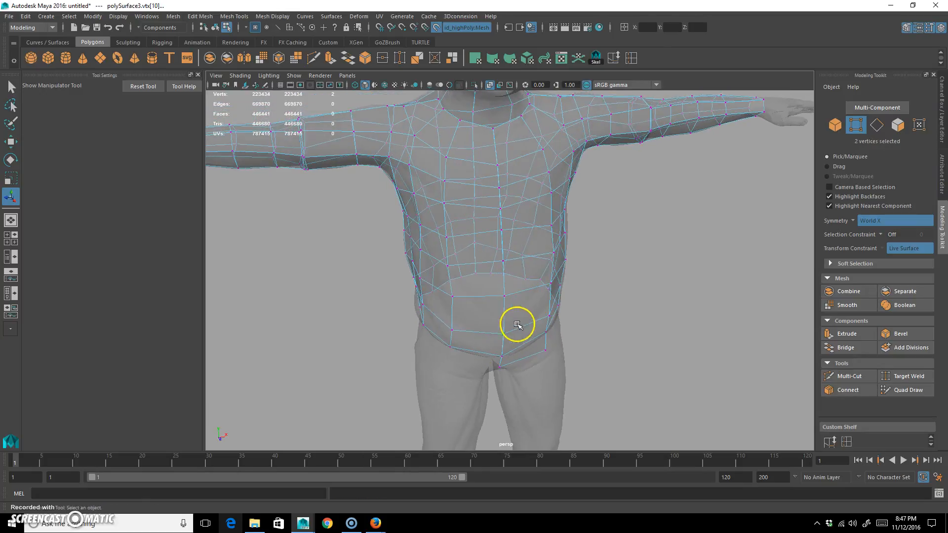
key(g)
click(501, 356)
key(g)
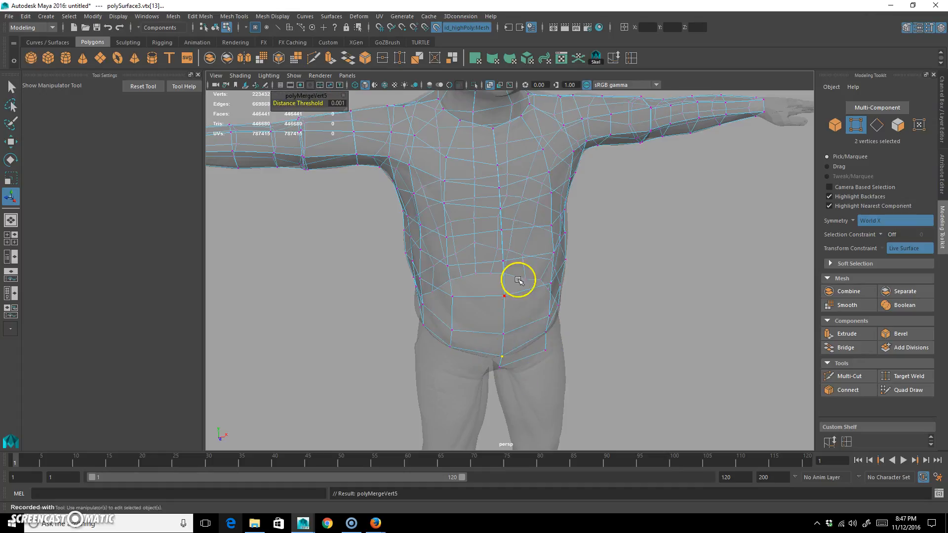
Delete the single extra quad below the front hem and merge the overlapping centre vertices at the belly
right_drag(534, 321, 519, 342)
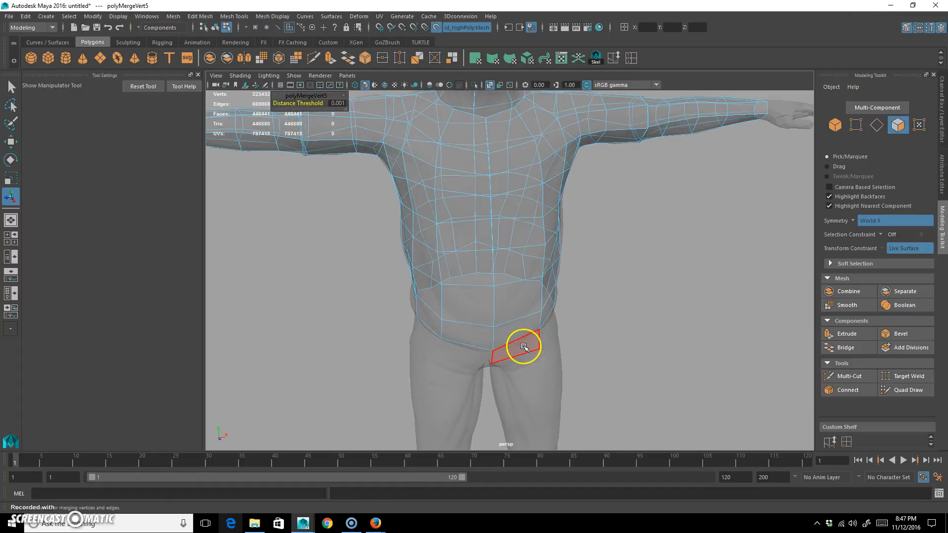
click(470, 332)
right_drag(443, 271, 444, 271)
alt+drag(508, 297, 491, 313)
click(494, 285)
key(g)
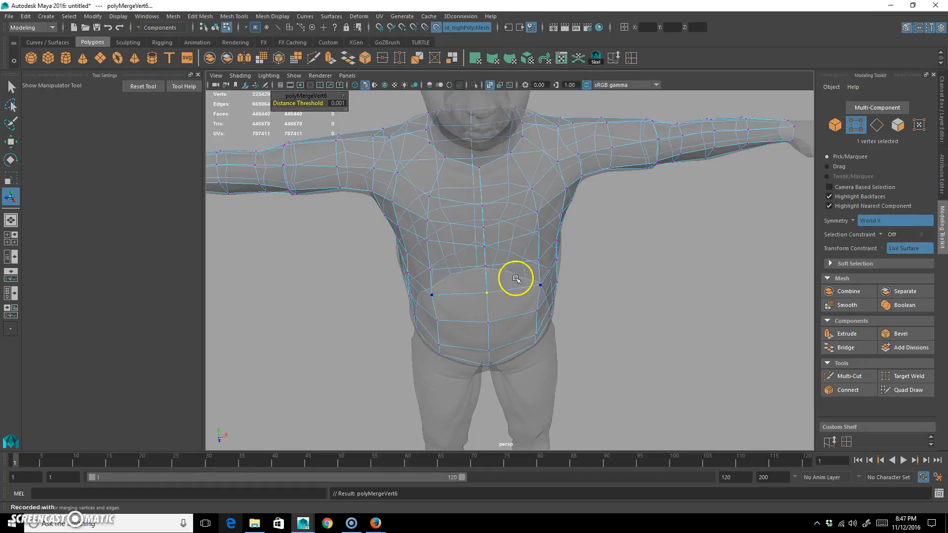
Merge the overlapping centre vertex pairs one by one from the belly up the middle of the chest
alt+drag(518, 277, 521, 272)
click(495, 294)
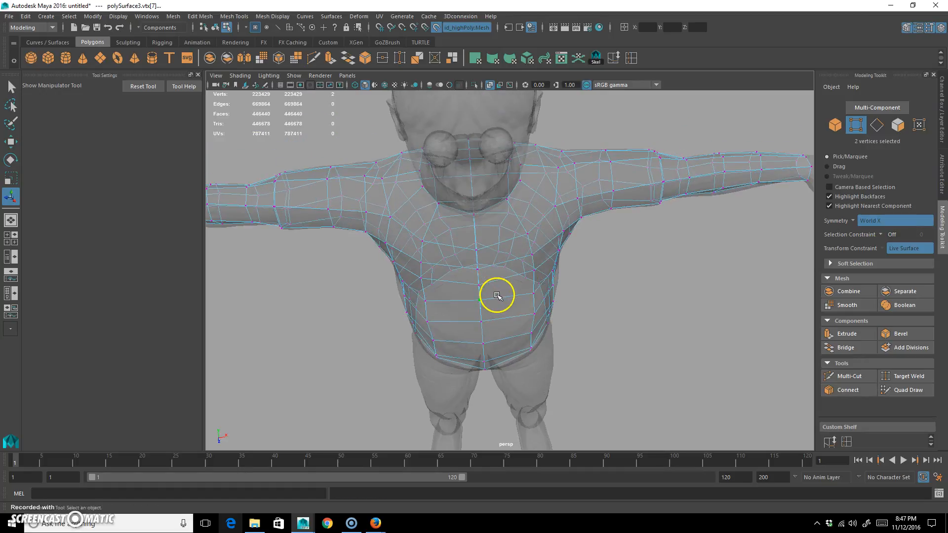
key(g)
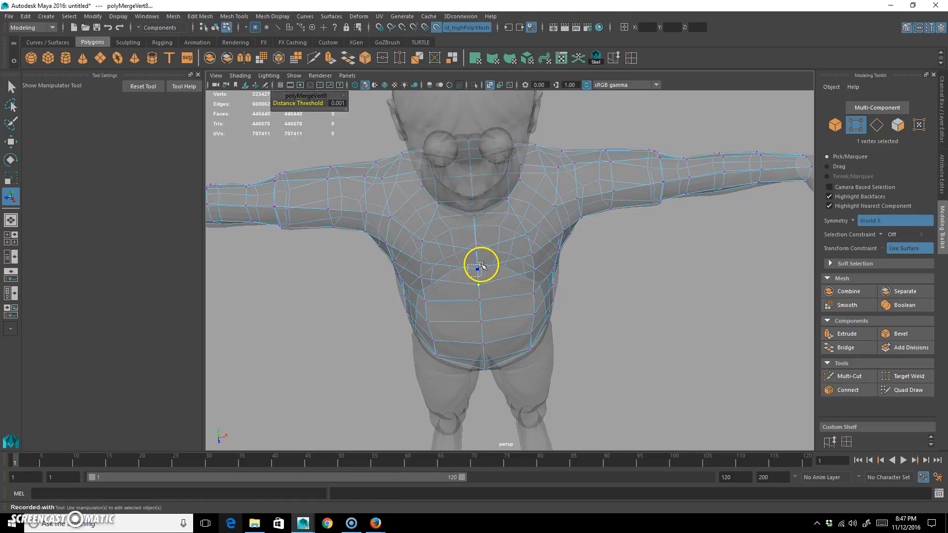
click(469, 228)
key(g)
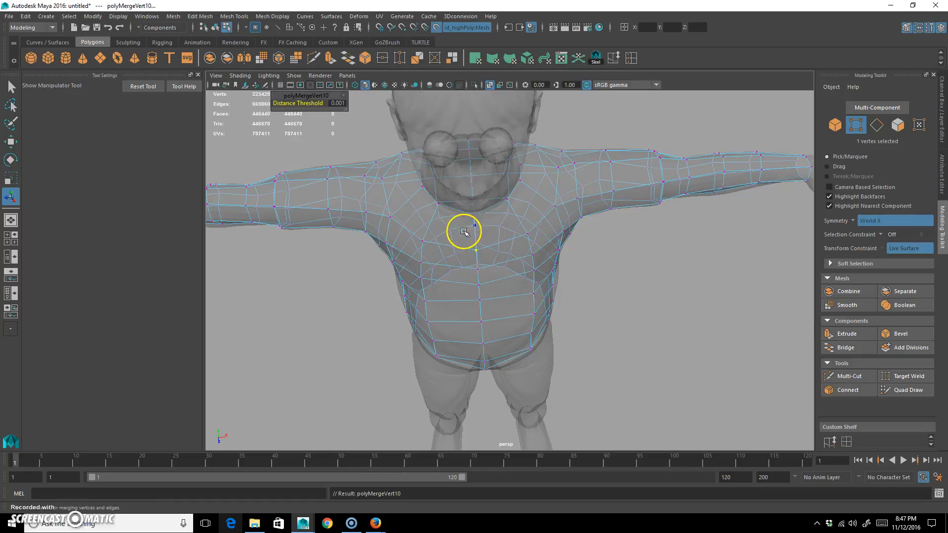
click(485, 223)
key(g)
Merge the remaining overlapping centre vertex pairs from the upper chest to the front neckline
click(494, 267)
key(g)
drag(492, 265, 494, 267)
key(g)
drag(465, 233, 493, 243)
key(g)
key(g)
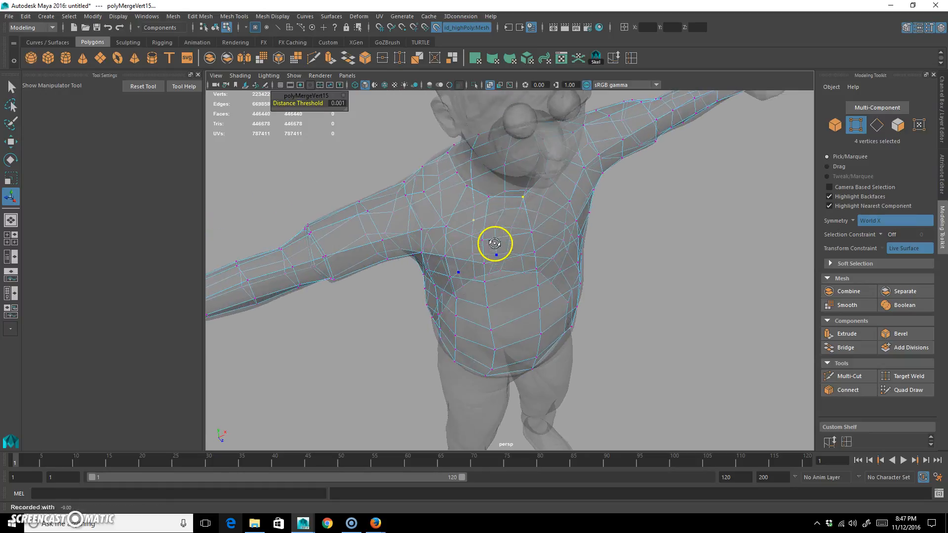
drag(528, 196, 546, 278)
key(g)
Merge the overlapping centre vertex pairs one by one along the spine of the back up to the neckline
mouse_move(576, 272)
alt+mouse_down()
mouse_move(578, 286)
mouse_move(557, 275)
alt+mouse_up()
key(g)
drag(538, 264, 566, 120)
key(g)
key(g)
key(g)
key(g)
key(g)
key(g)
key(g)
key(g)
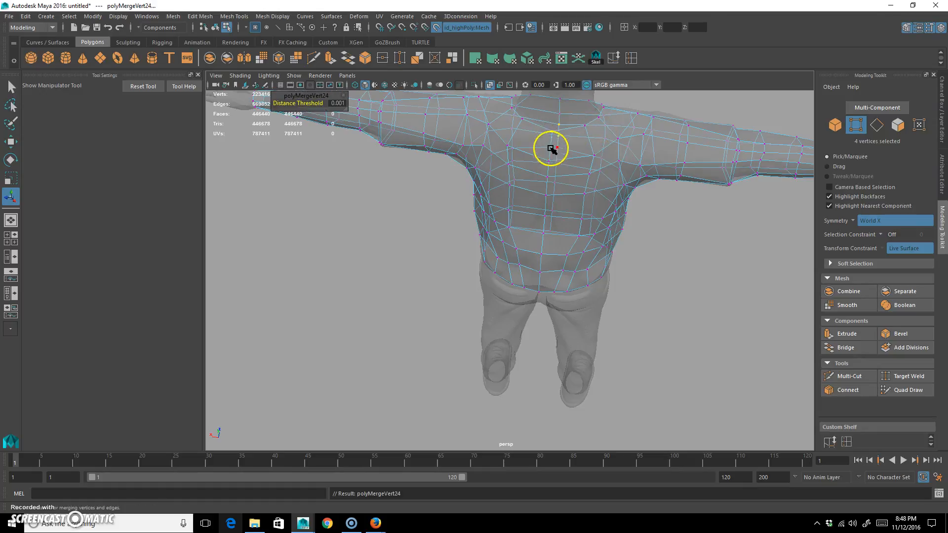
key(g)
Return to object selection and select the whole merged torso mesh
alt+drag(565, 288, 376, 258)
right_drag(455, 262, 497, 250)
alt+drag(497, 250, 506, 271)
click(493, 257)
alt+right_drag(494, 257, 648, 290)
key(e)
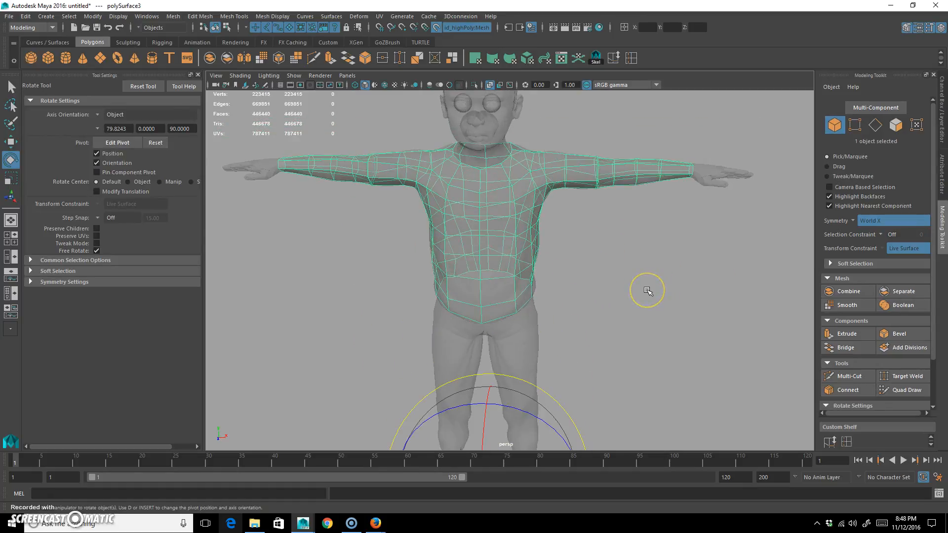
Isolate the torso mesh, examine its centre seam and surface in wireframe and shaded display, and show the full model again
key(ctrl+1)
key(4)
key(3)
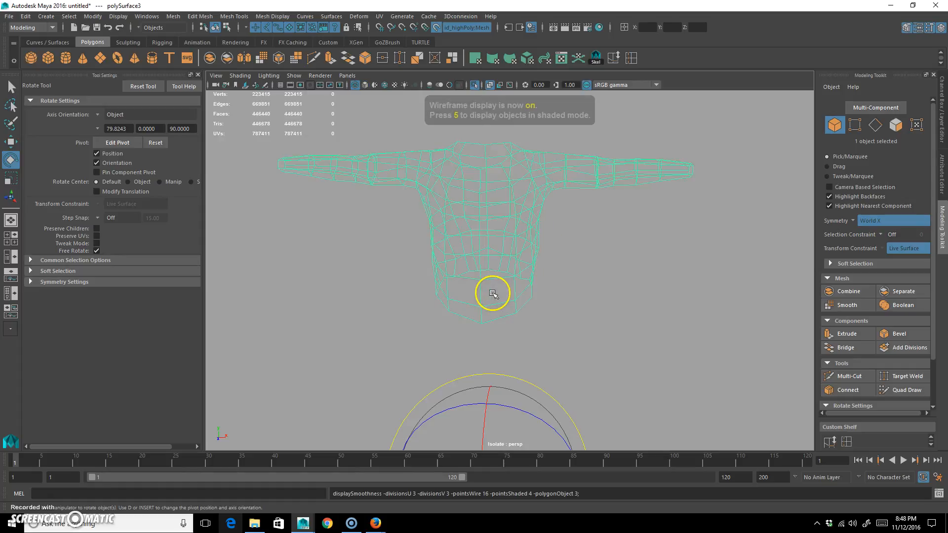
alt+right_drag(423, 313, 627, 267)
key(5)
mouse_move(484, 288)
alt+mouse_down()
mouse_move(613, 297)
mouse_move(518, 243)
alt+mouse_up()
click(567, 275)
click(685, 290)
alt+drag(684, 290, 623, 298)
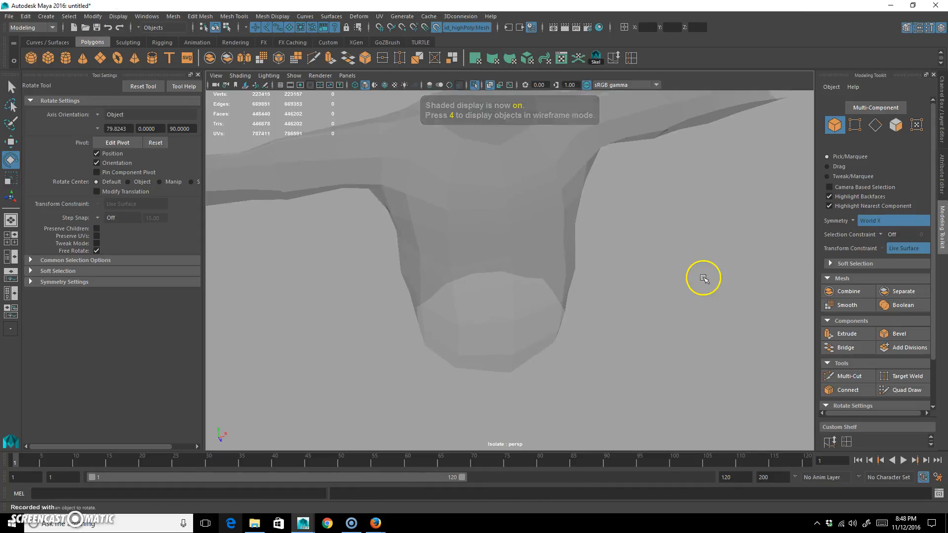
key(ctrl+1)
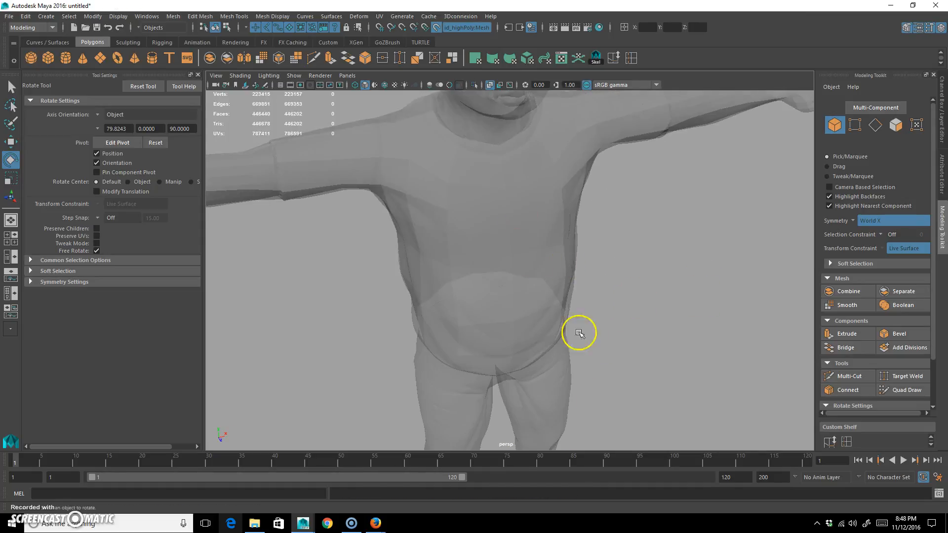
Reselect the torso mesh, activate Quad Draw and add a row of quads below the hem around the character's left hip
click(553, 319)
mouse_move(587, 363)
alt+mouse_down()
mouse_move(577, 334)
mouse_move(563, 332)
alt+mouse_up()
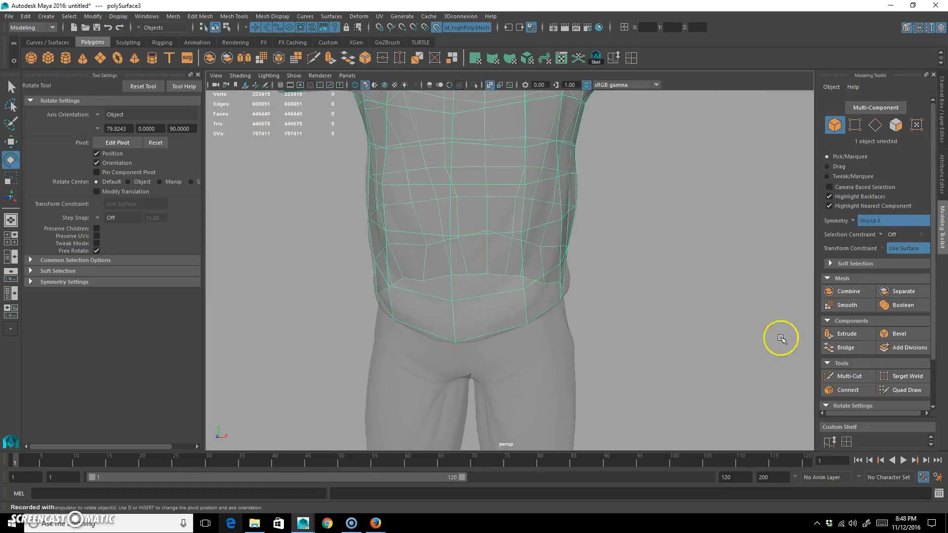
click(905, 391)
mouse_move(534, 364)
alt+mouse_down()
mouse_move(451, 354)
mouse_move(480, 355)
alt+mouse_up()
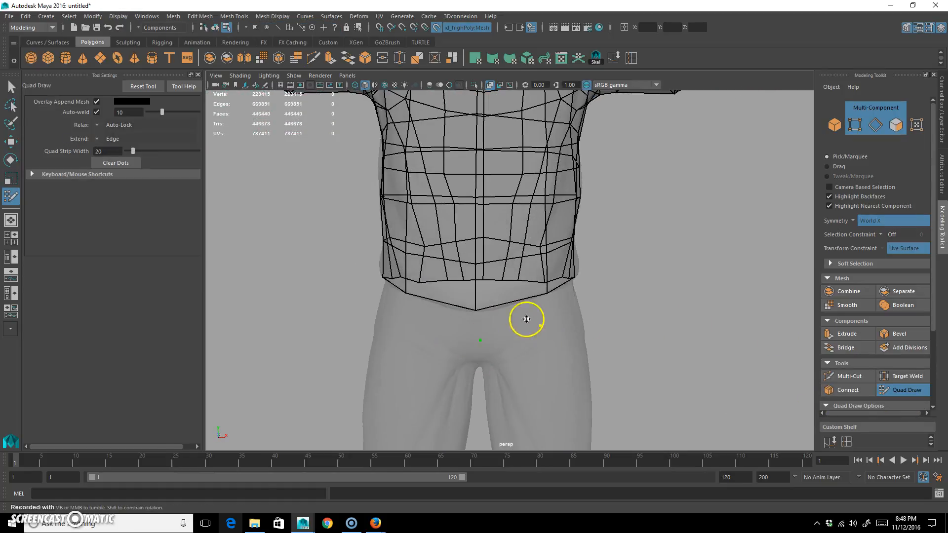
alt+drag(531, 408, 473, 318)
shift+click(441, 328)
shift+click(451, 311)
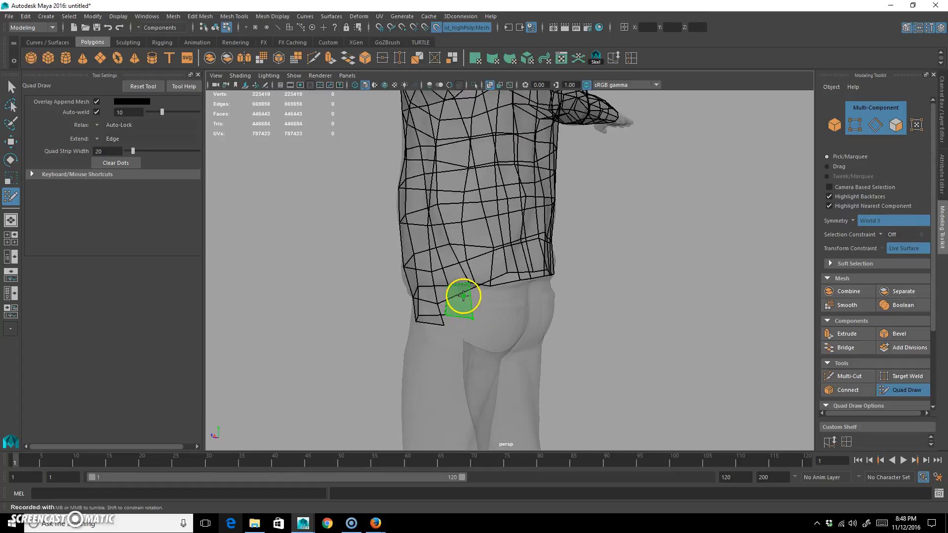
Extend the row of quads below the back hem as far as the centre line of the back
alt+drag(531, 343, 495, 331)
shift+click(480, 298)
alt+drag(480, 299, 538, 310)
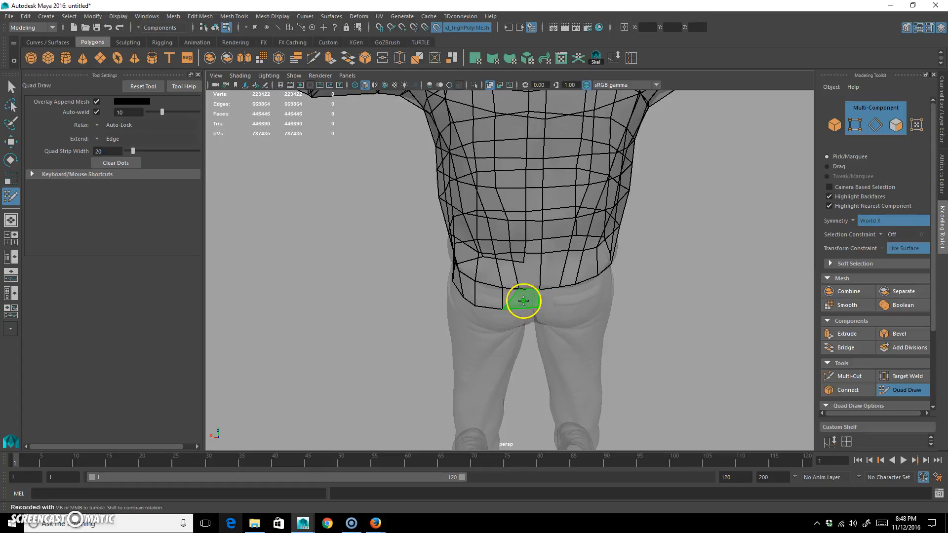
ctrl+shift+click(531, 306)
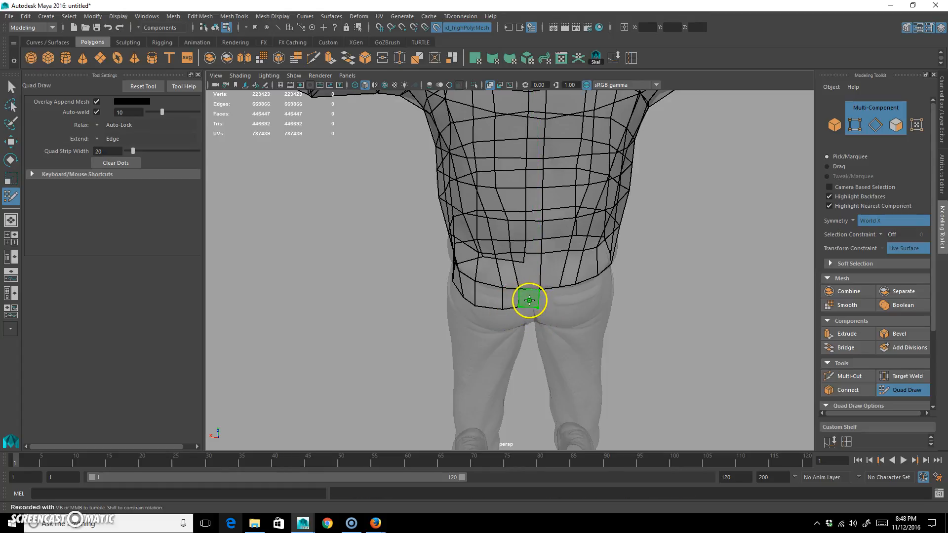
alt+drag(617, 375, 567, 317)
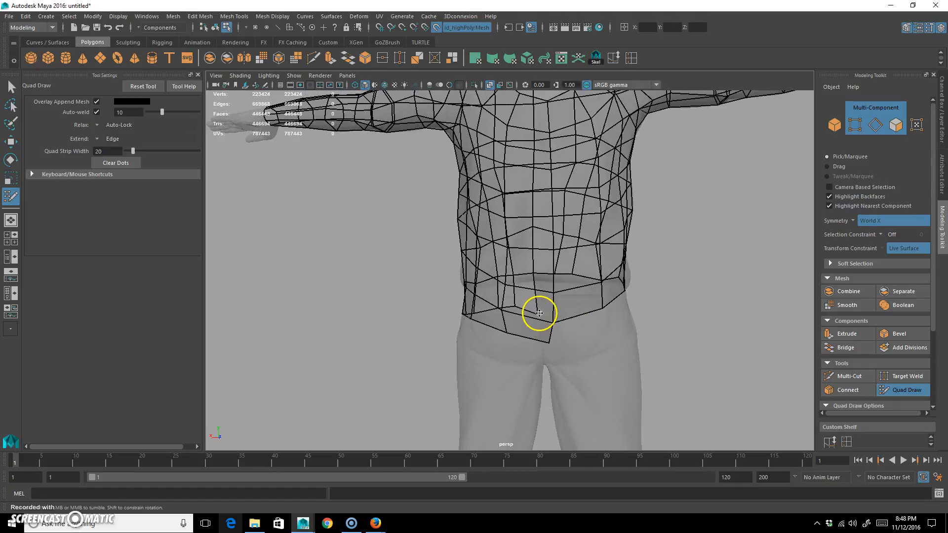
Insert an edge loop through the new half strip of quads, close below the hem
alt+drag(535, 304, 747, 339)
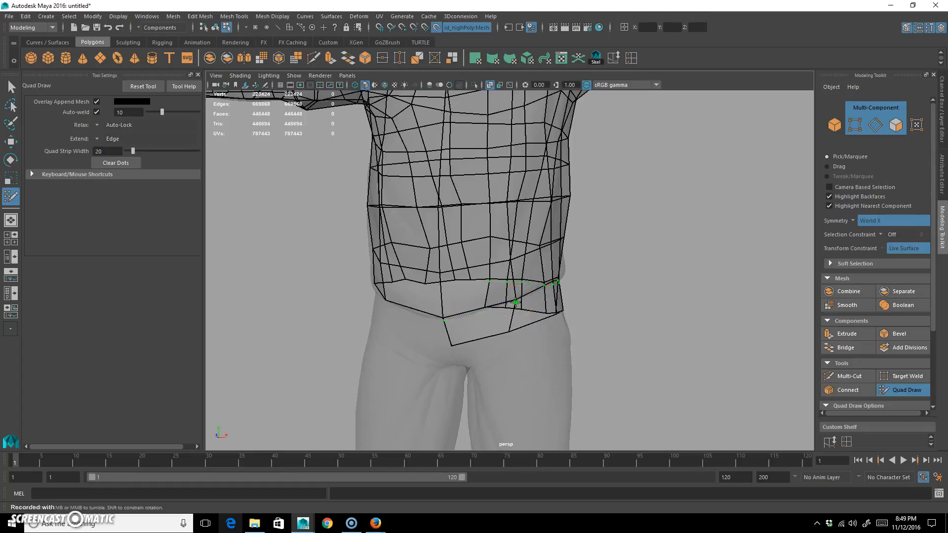
alt+drag(668, 354, 504, 264)
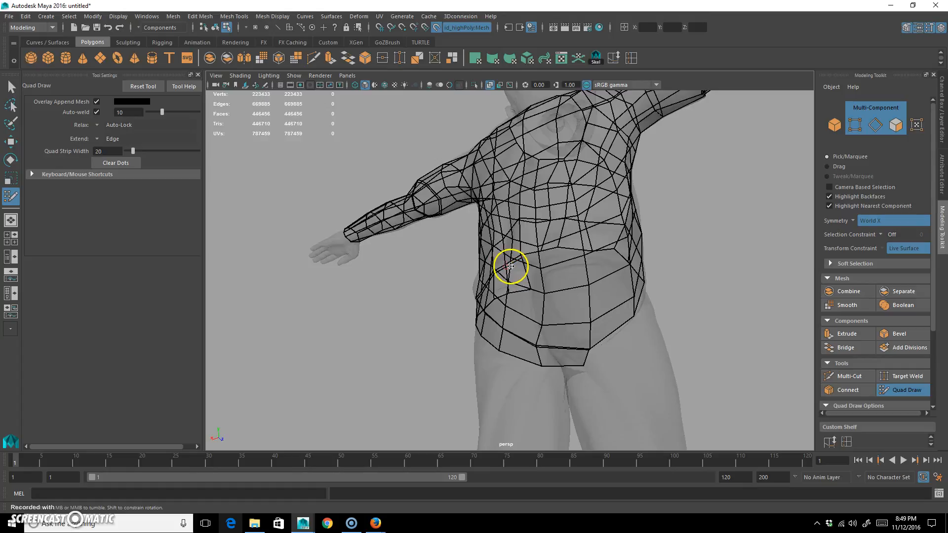
alt+drag(561, 274, 525, 272)
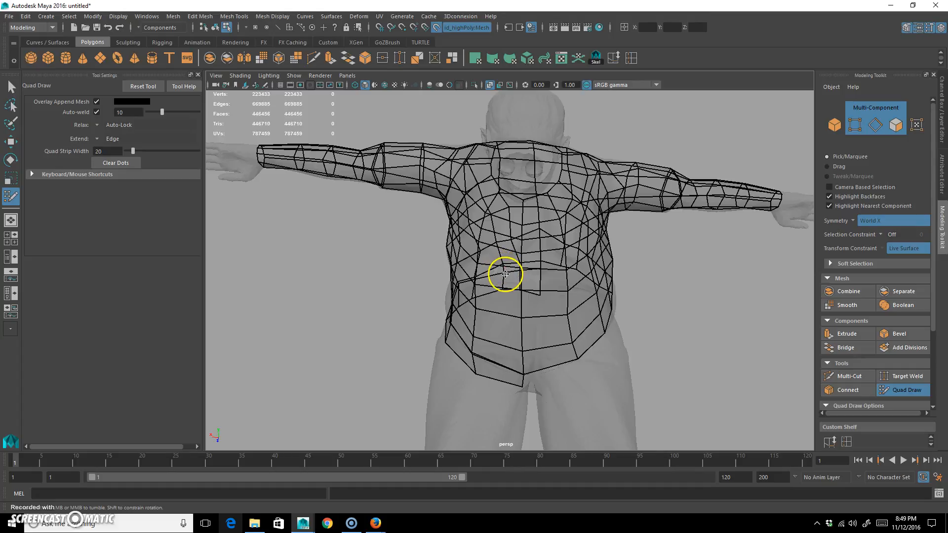
Insert a horizontal edge loop all the way around the lower torso
alt+drag(503, 292, 535, 280)
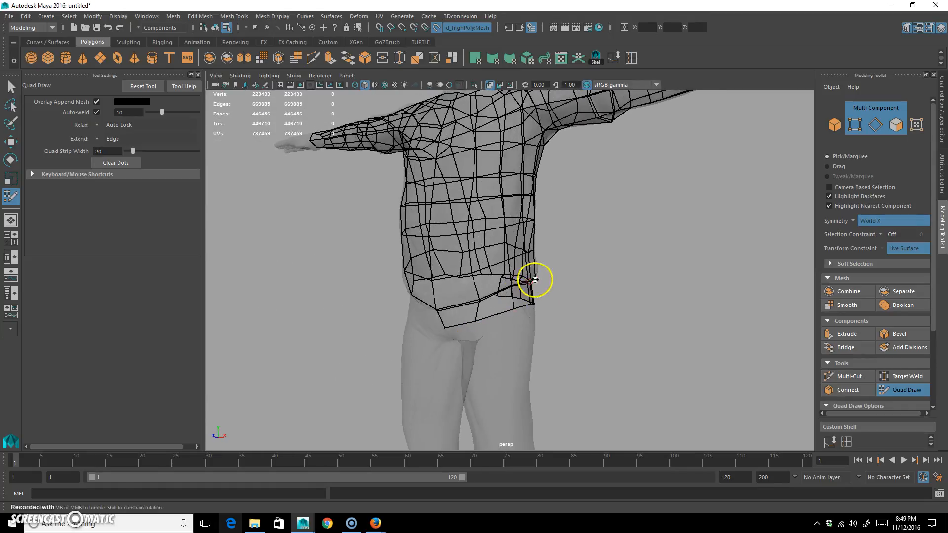
alt+drag(552, 347, 456, 326)
alt+right_drag(456, 327, 538, 330)
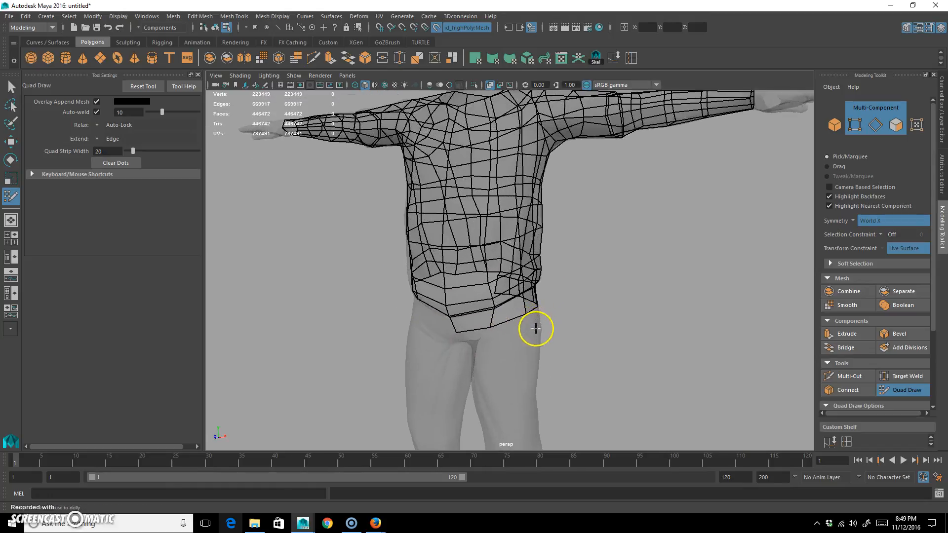
alt+middle_drag(537, 330, 616, 309)
alt+right_drag(616, 309, 533, 321)
alt+drag(533, 322, 512, 287)
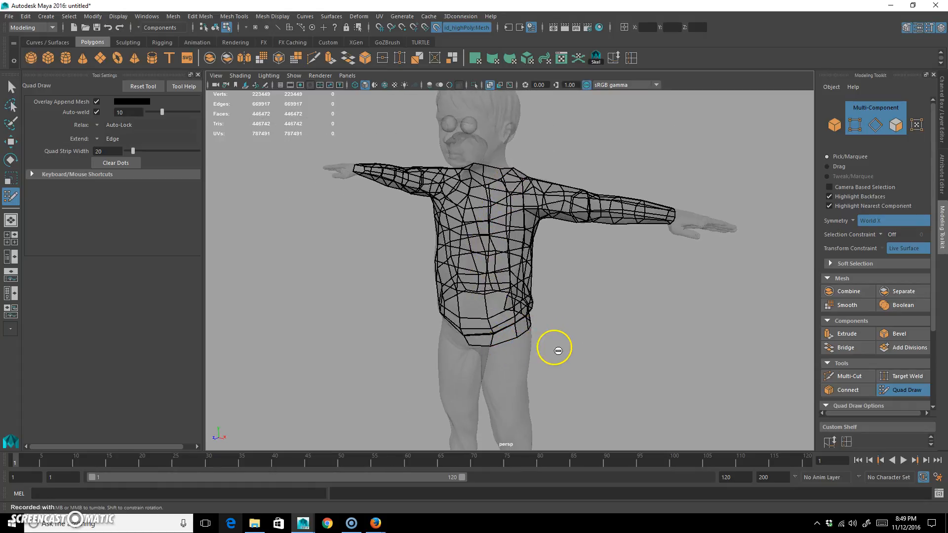
alt+middle_drag(671, 264, 656, 268)
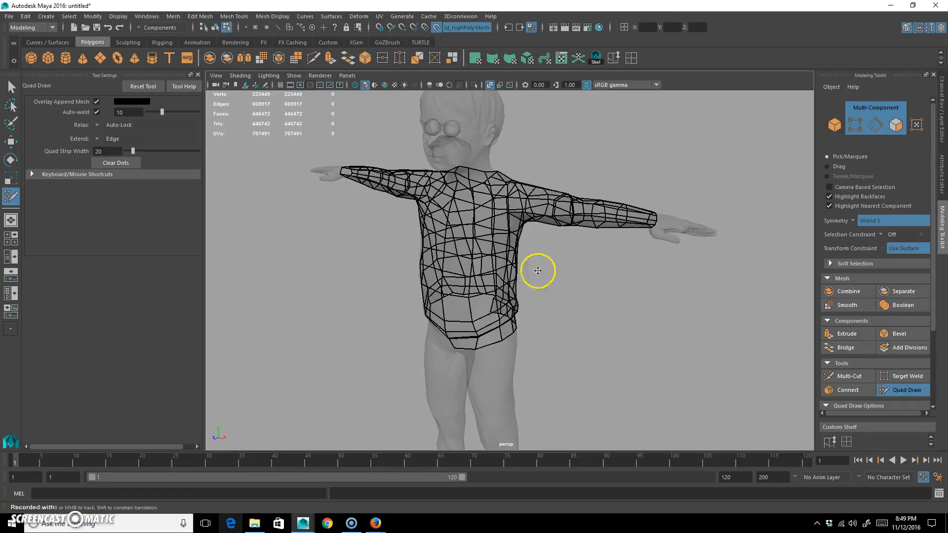
alt+drag(538, 270, 598, 267)
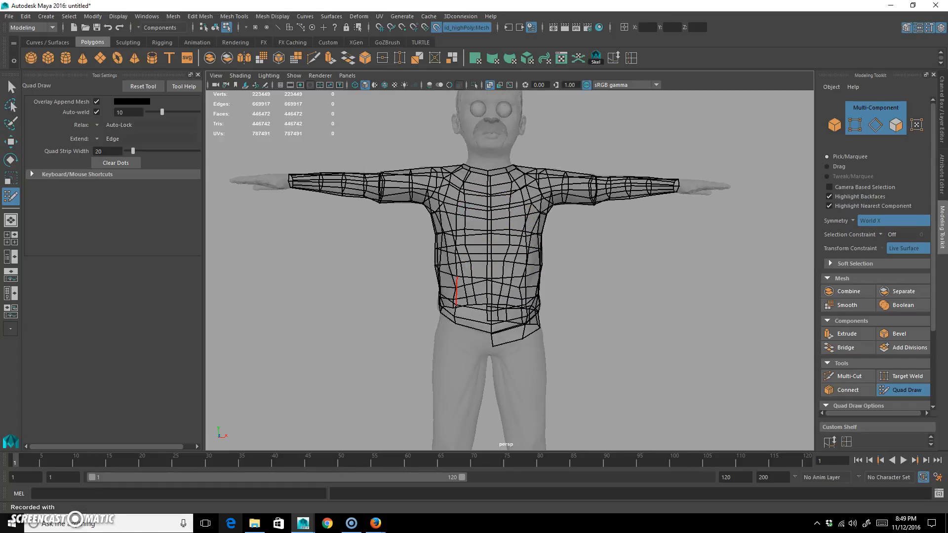